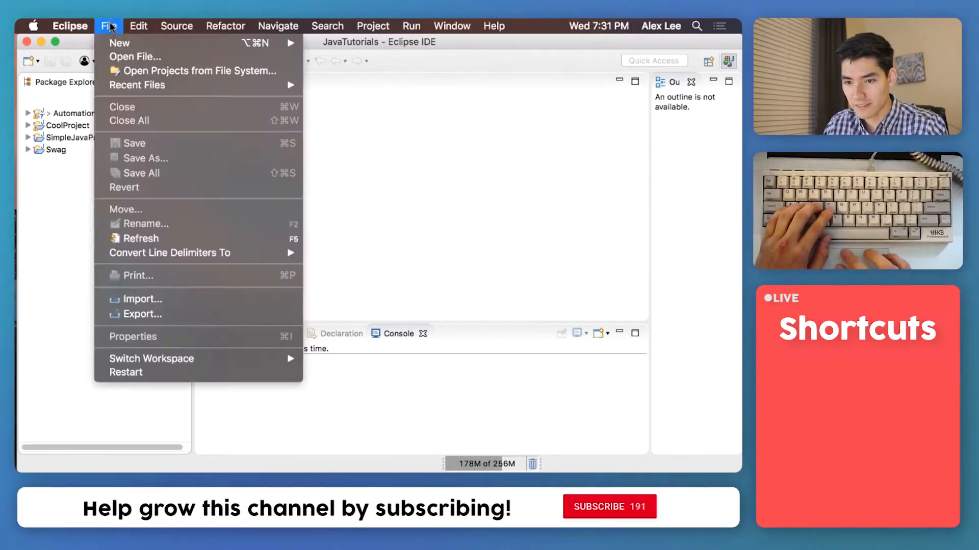
- Create a new Java project named CurrentTime
{"action": "mouse_move", "coordinate": [123, 42]}
{"action": "left_click", "coordinate": [336, 41]}
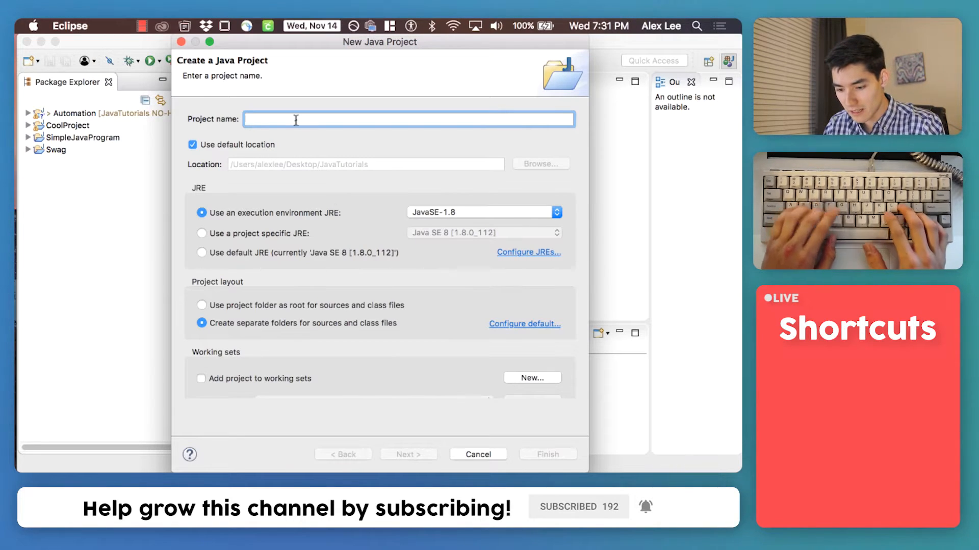
{"action": "type", "text": "CurrentTime"}
{"action": "key", "text": "Return"}
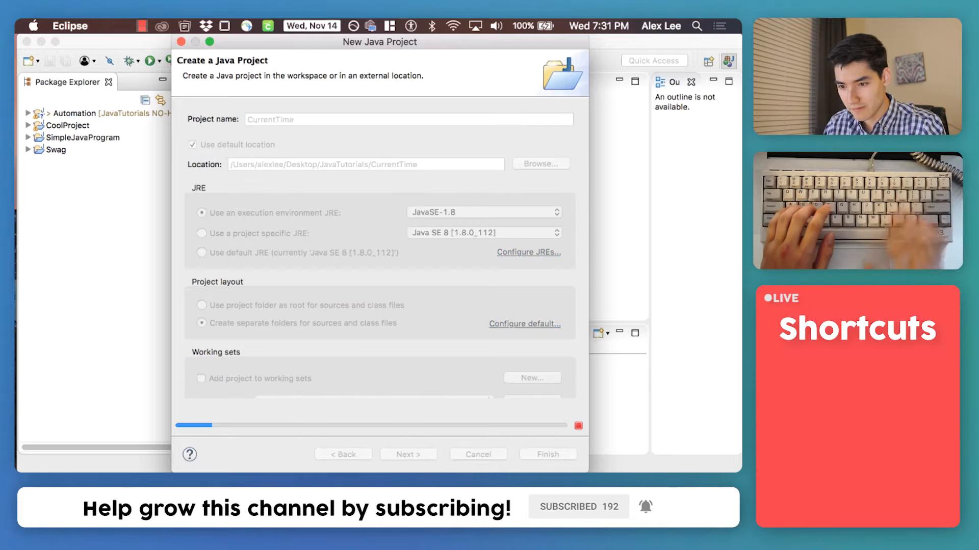
- Add a CurrentTime class with a main method under the src folder
{"action": "left_click", "coordinate": [30, 137]}
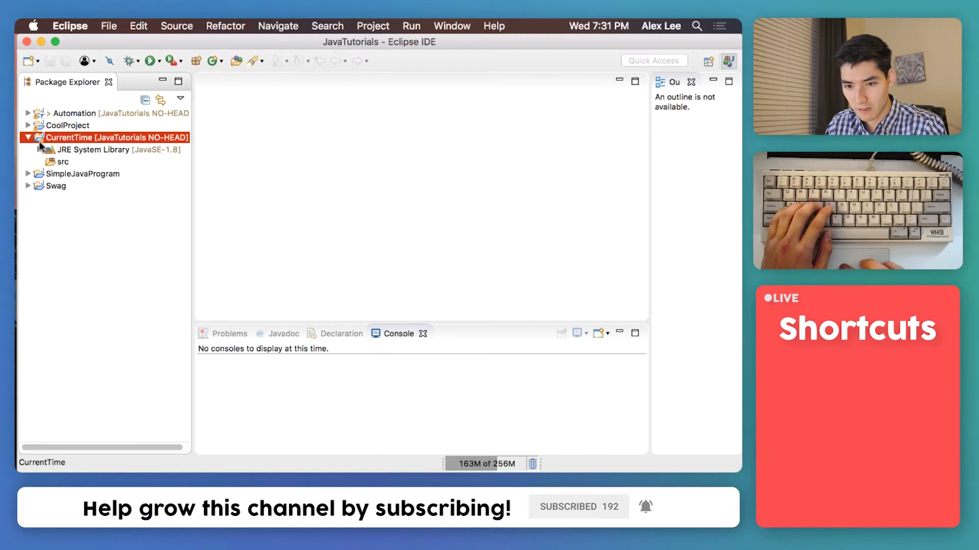
{"action": "left_click", "coordinate": [63, 161]}
{"action": "right_click", "coordinate": [63, 163]}
{"action": "mouse_move", "coordinate": [87, 62]}
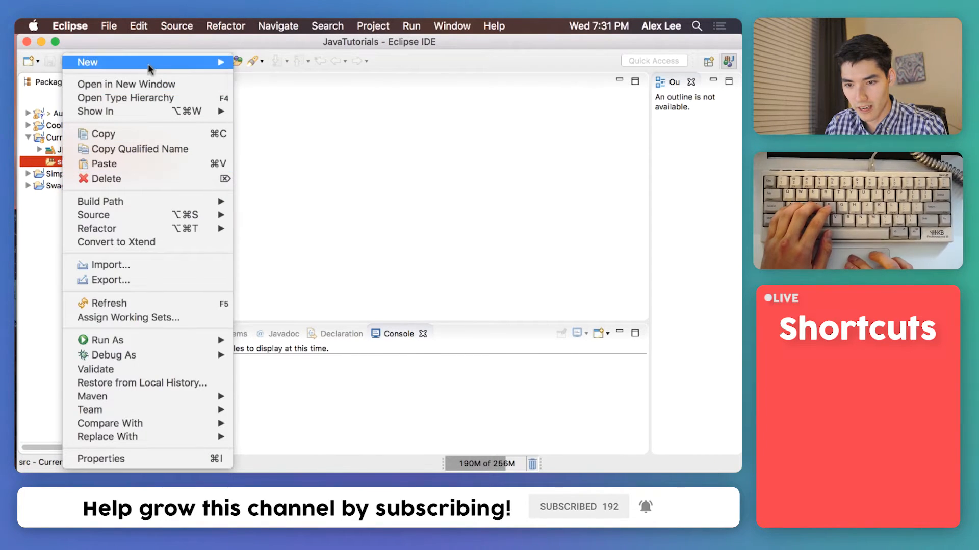
{"action": "left_click", "coordinate": [271, 117]}
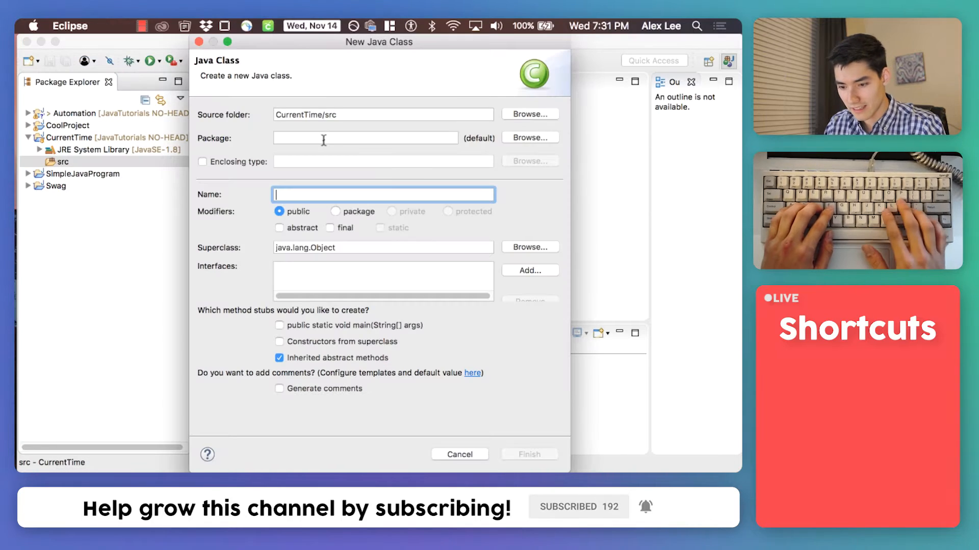
{"action": "type", "text": "CurrentTime"}
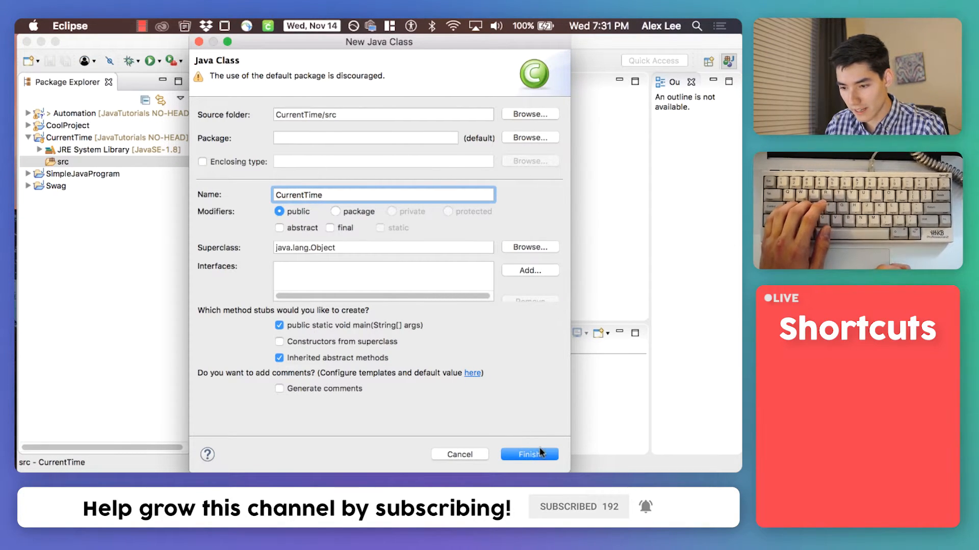
{"action": "left_click", "coordinate": [529, 455]}
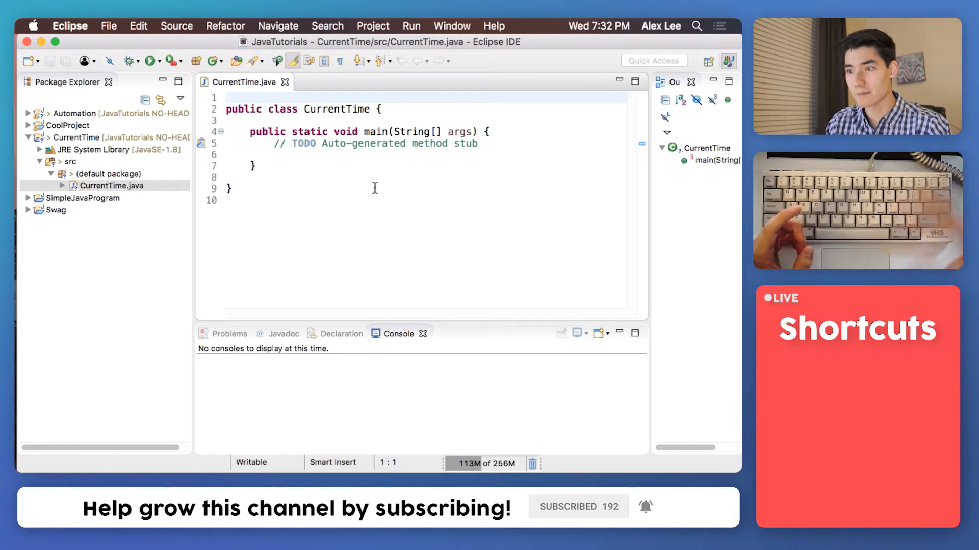
- Remove the TODO comment and ready an empty line for Date currentDate = new Date();
{"action": "left_click", "coordinate": [279, 154]}
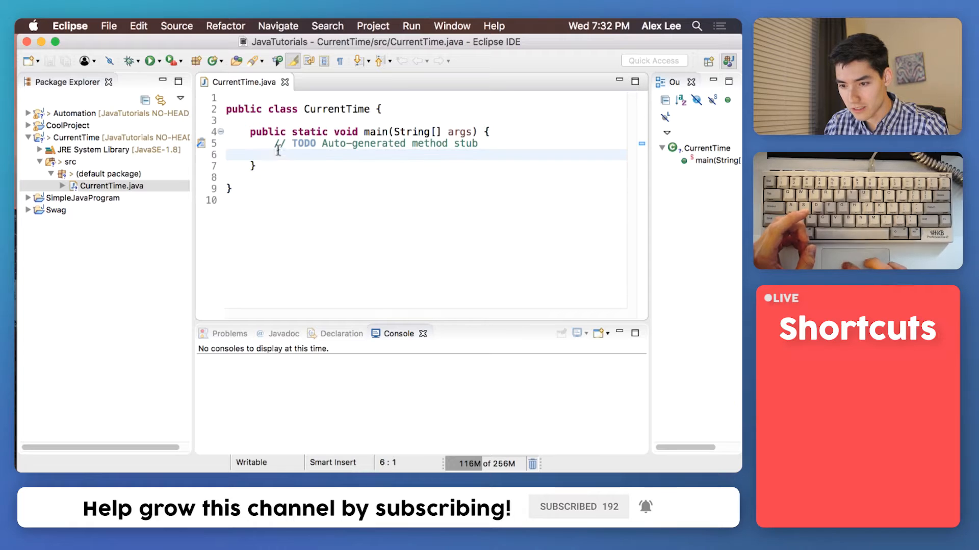
{"action": "left_click_drag", "start_coordinate": [279, 155], "coordinate": [275, 143]}
{"action": "key", "text": "BackSpace"}
{"action": "key", "text": "Return"}
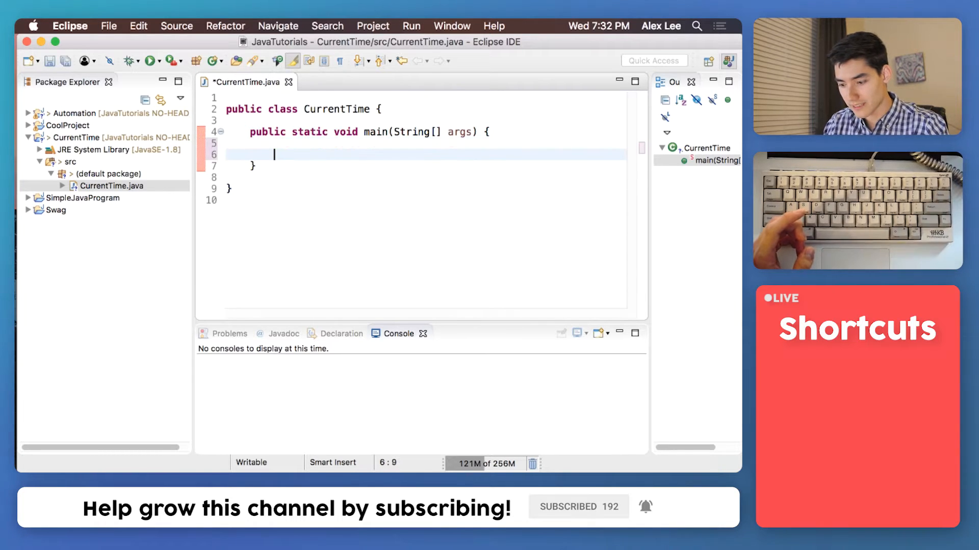
{"action": "key", "text": "Return"}
{"action": "key", "text": "Up"}
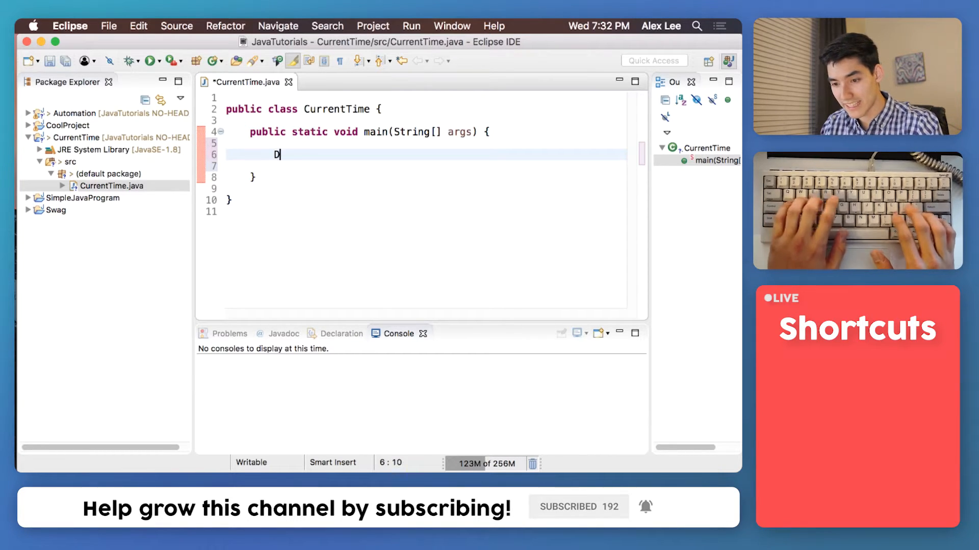
{"action": "type", "text": "ate "}
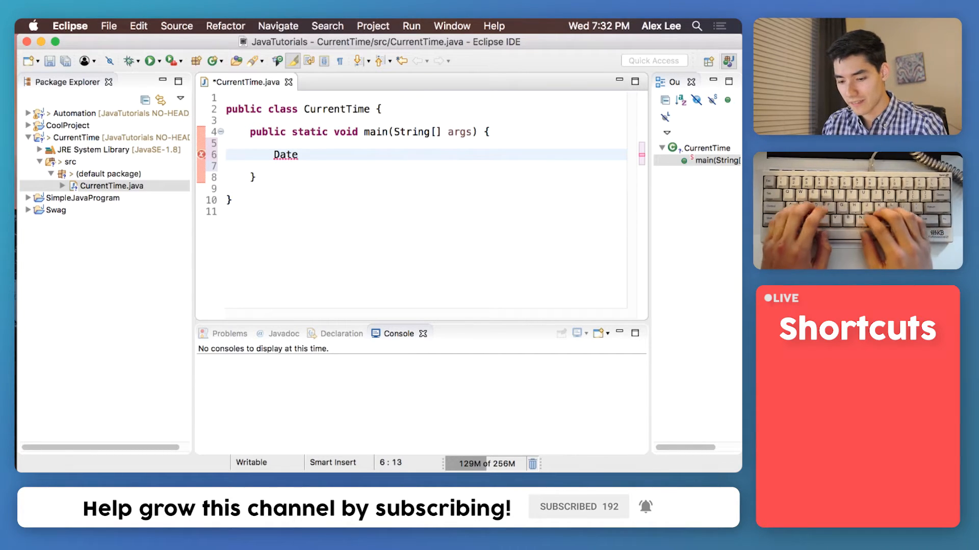
{"action": "type", "text": "curren"}
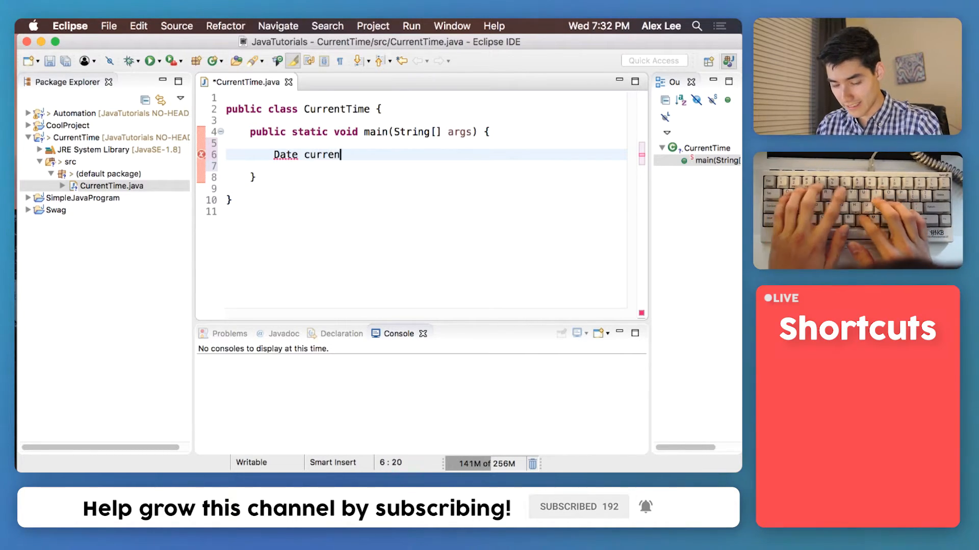
{"action": "type", "text": "tDate = new Date("}
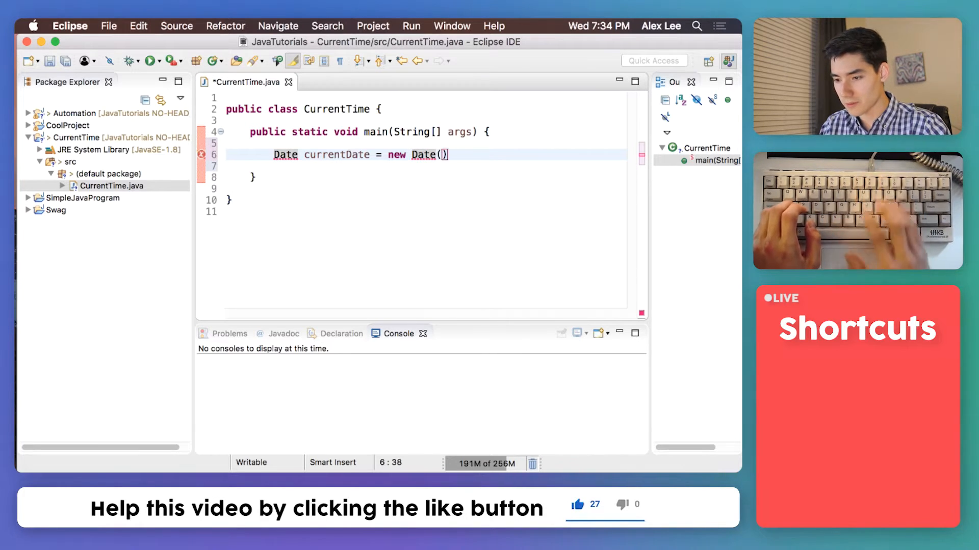
{"action": "type", "text": ";"}
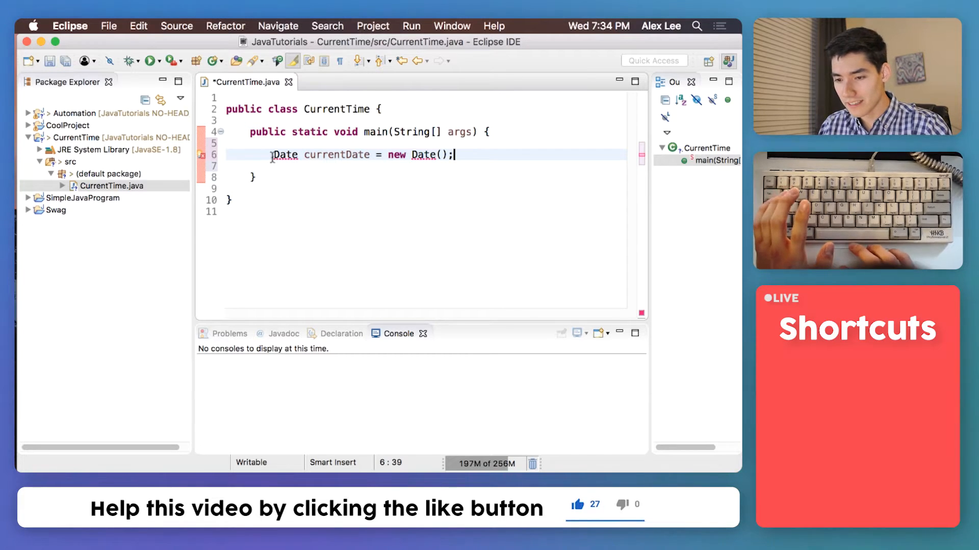
{"action": "mouse_move", "coordinate": [285, 155]}
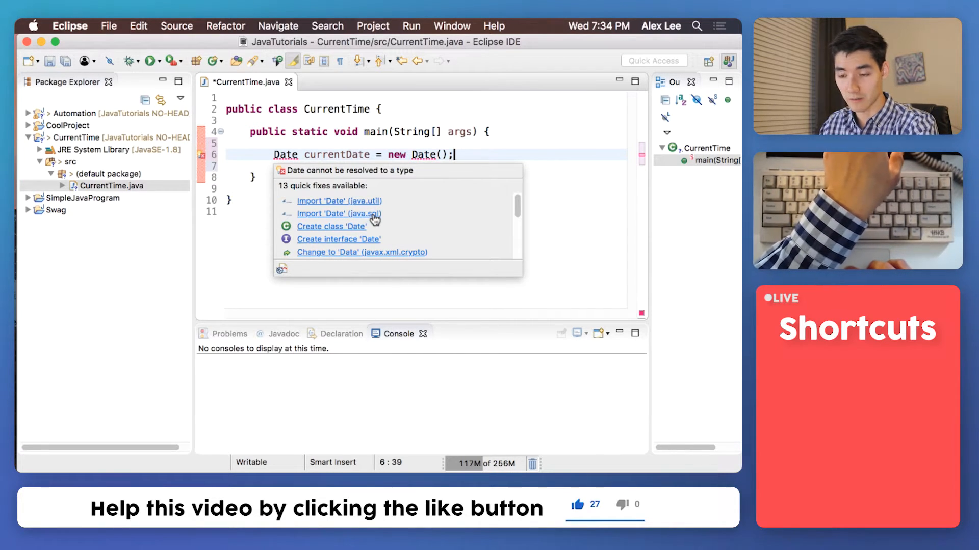
- Import java.util.Date via quick fix and review the added import line
{"action": "left_click", "coordinate": [339, 201]}
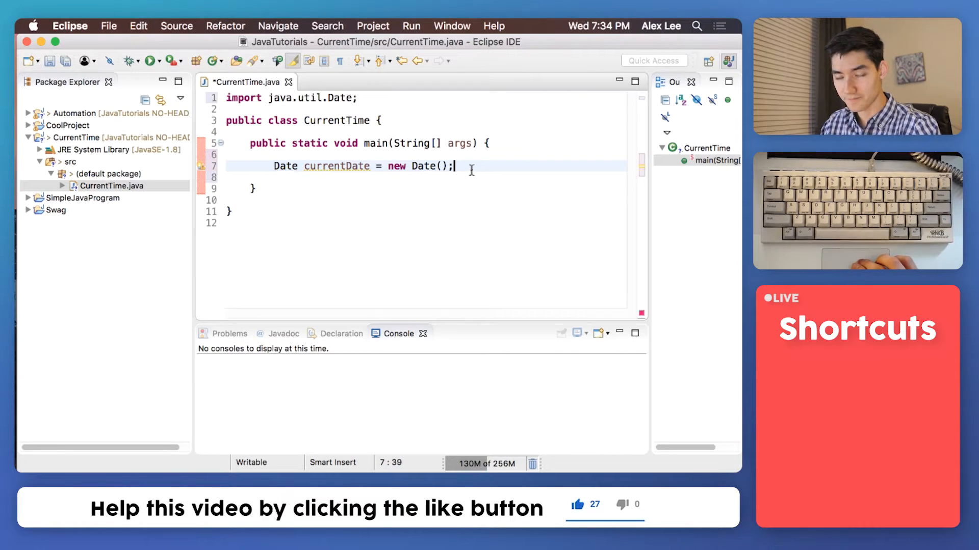
{"action": "left_click", "coordinate": [372, 107]}
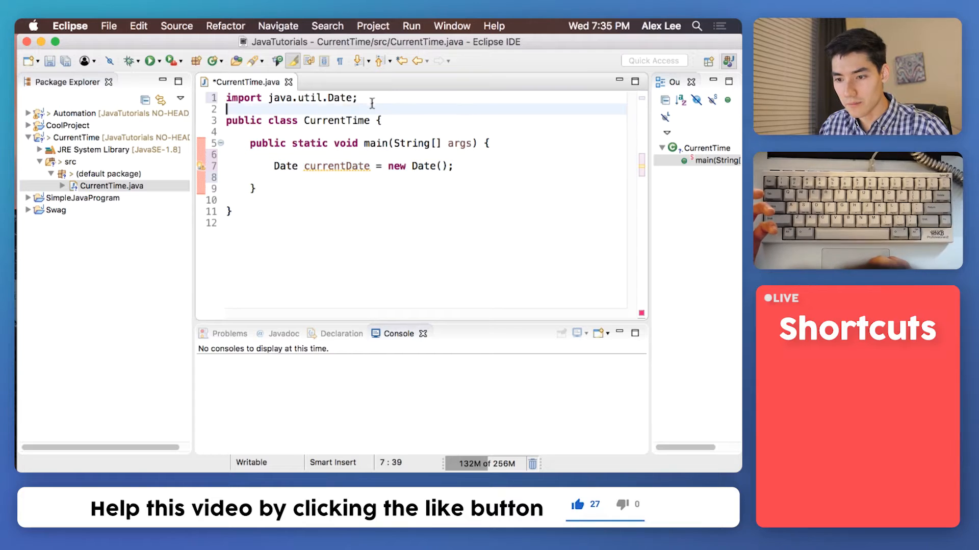
{"action": "triple_click", "coordinate": [370, 98]}
{"action": "left_click", "coordinate": [369, 98]}
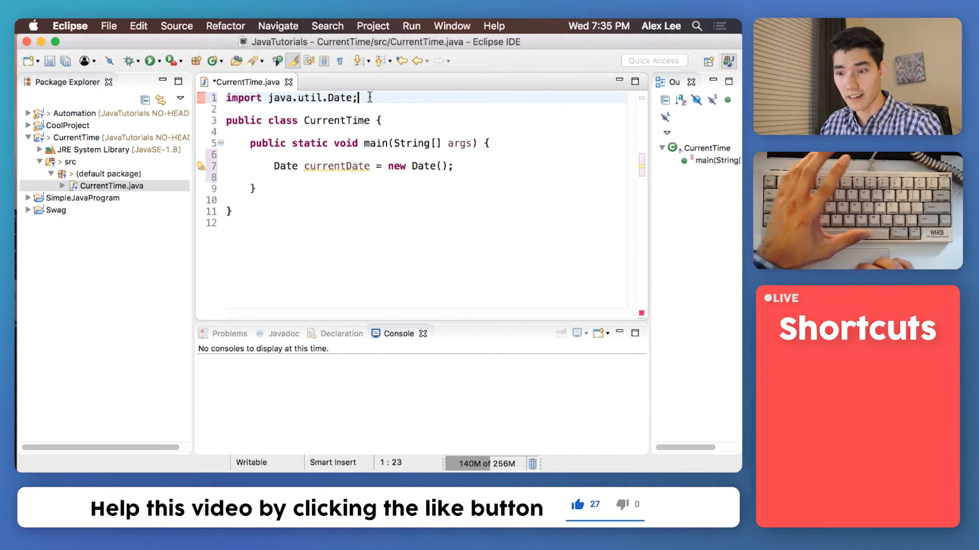
{"action": "key", "text": "shift+alt+Left"}
{"action": "key", "text": "shift+alt+Left"}
{"action": "key", "text": "shift+super+Left"}
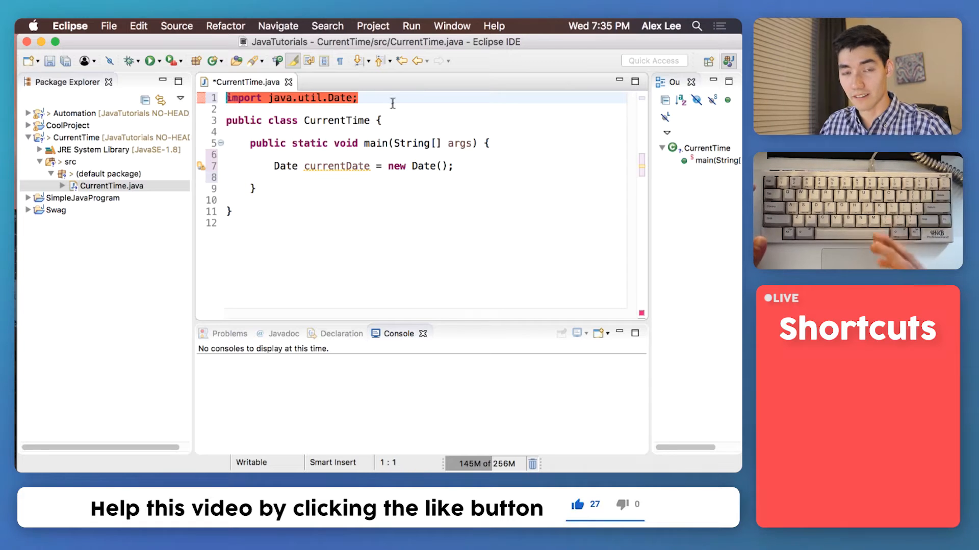
- Start a new line below the Date declaration for System.out.println(currentDate);
{"action": "left_click", "coordinate": [459, 166]}
{"action": "key", "text": "Return"}
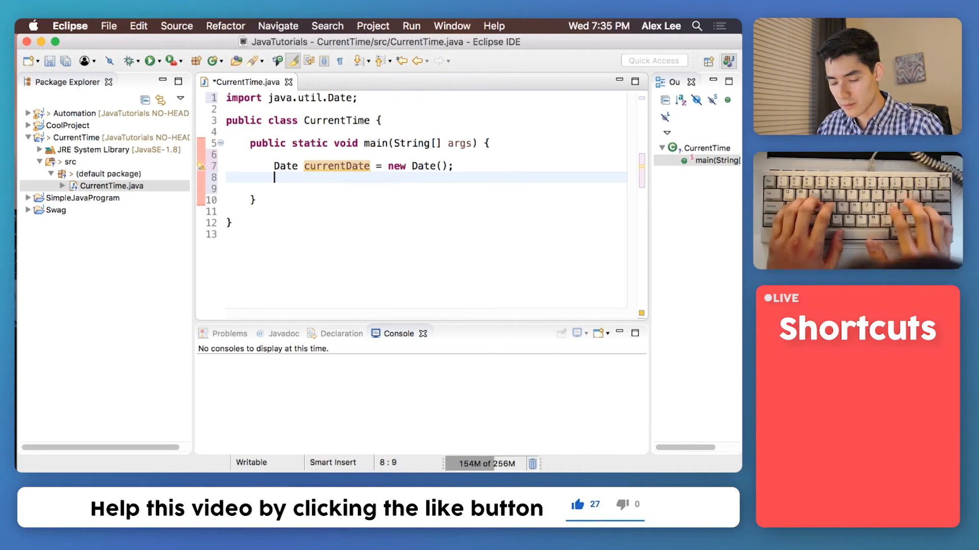
{"action": "type", "text": "System.out."}
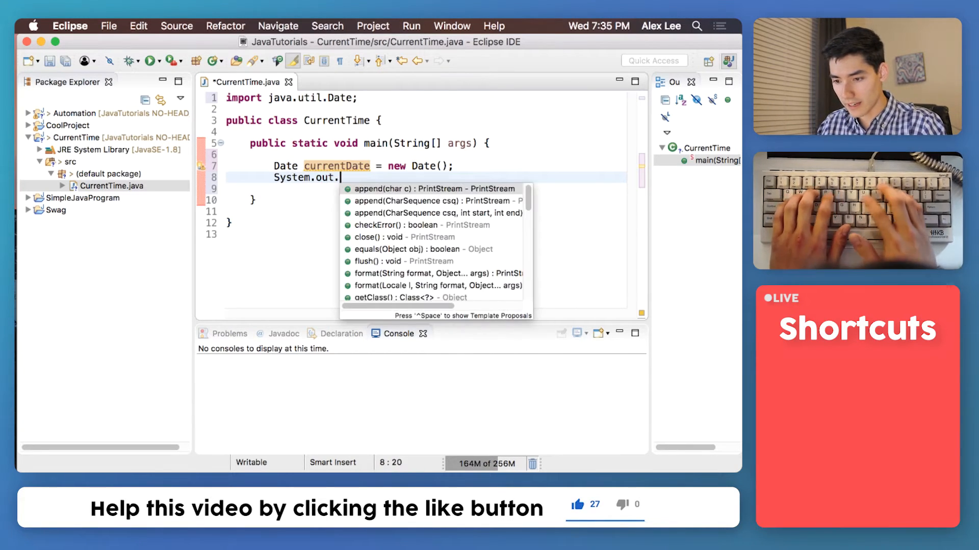
{"action": "type", "text": "println("}
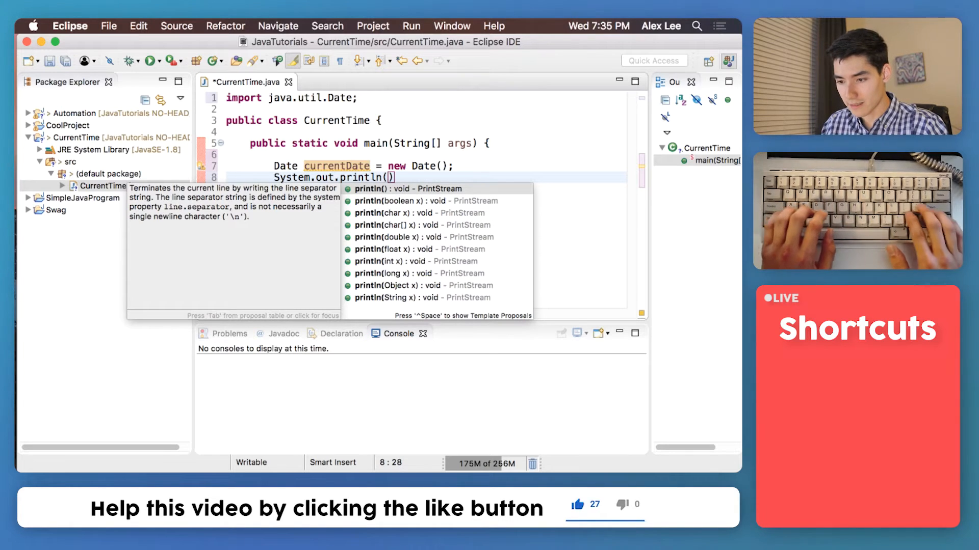
{"action": "type", "text": ");"}
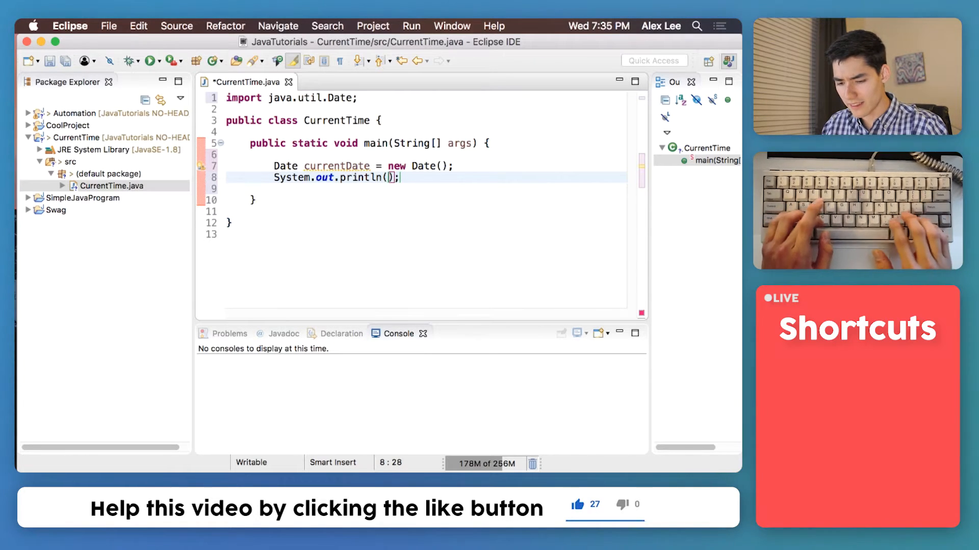
{"action": "type", "text": "currentDate"}
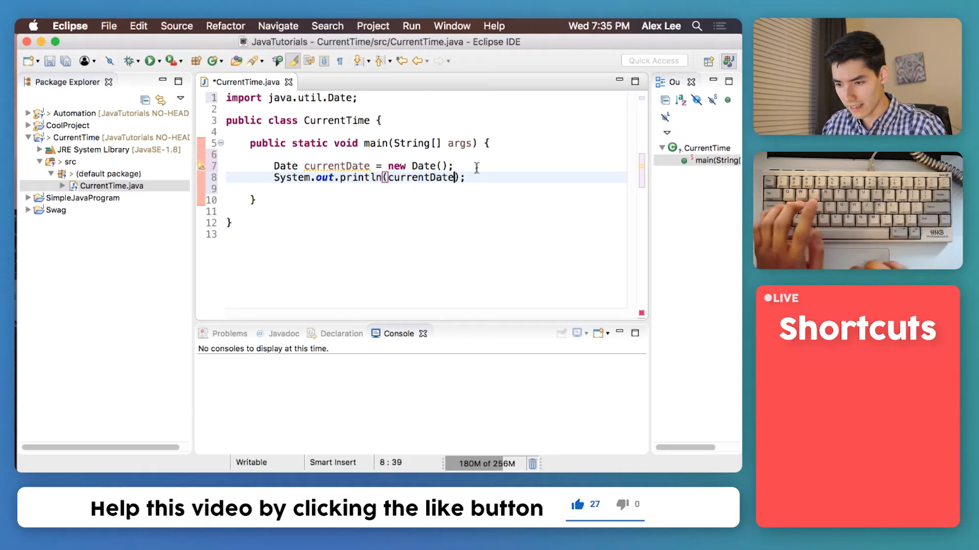
- Save and run CurrentTime, showing the current date in an enlarged console
{"action": "key", "text": "End"}
{"action": "key", "text": "ctrl+s"}
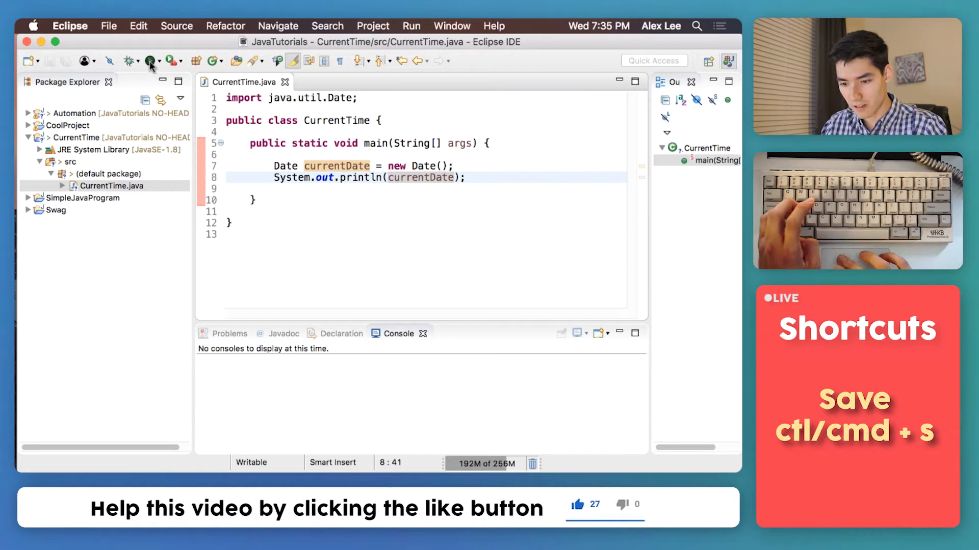
{"action": "left_click", "coordinate": [151, 61]}
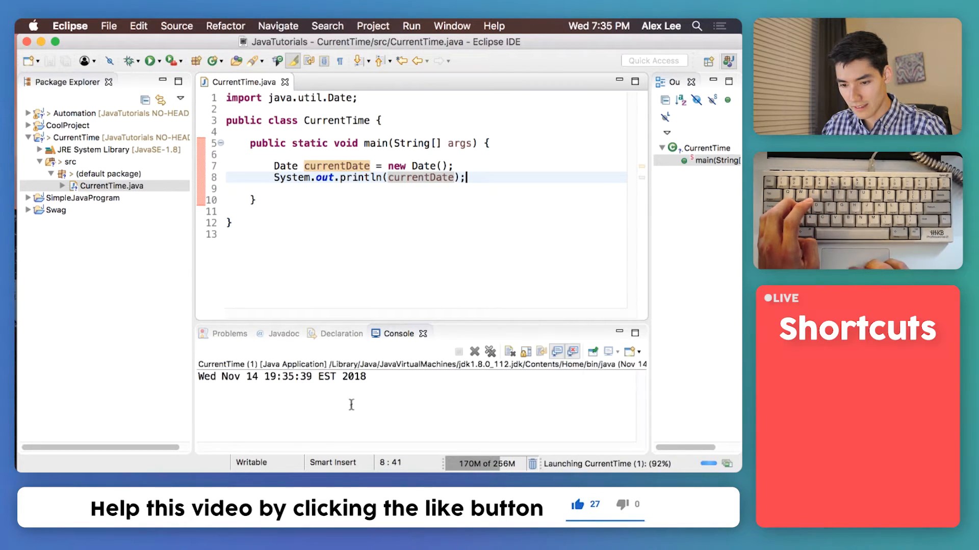
{"action": "left_click_drag", "start_coordinate": [443, 323], "coordinate": [448, 264]}
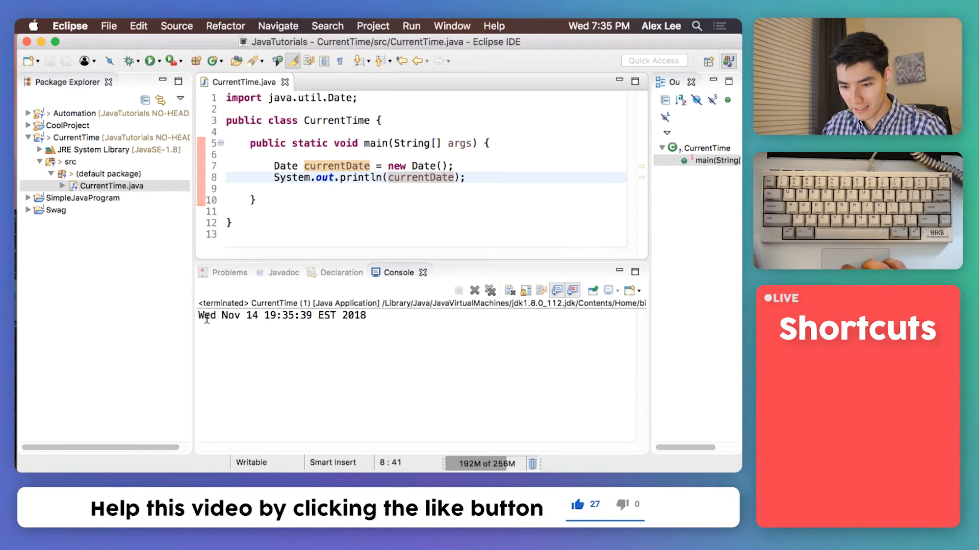
- Review the Wed day and 2018 year in the output, then return to the code below the print
{"action": "double_click", "coordinate": [207, 316]}
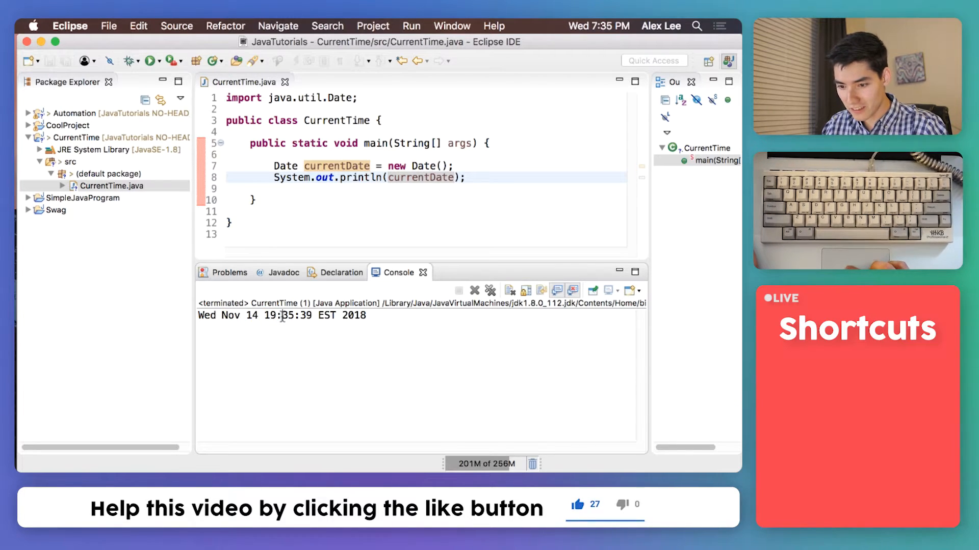
{"action": "left_click_drag", "start_coordinate": [380, 317], "coordinate": [341, 316]}
{"action": "left_click", "coordinate": [378, 319]}
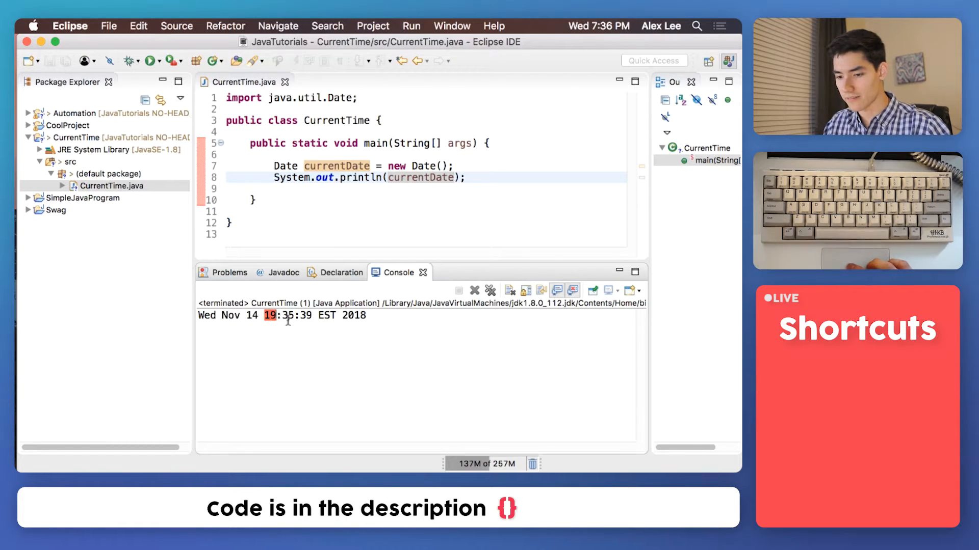
{"action": "double_click", "coordinate": [207, 315]}
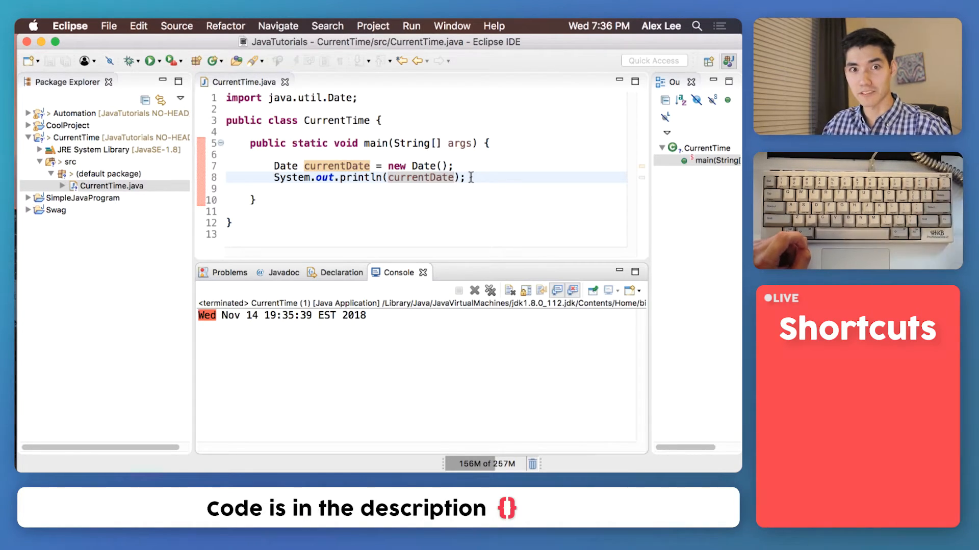
{"action": "left_click", "coordinate": [385, 189]}
- Correct both type names on the timeFormat line to SimpleDateFormat
{"action": "key", "text": "Return"}
{"action": "type", "text": "SimpleDateFormatter timeFormat = new SimpleDateFormatter()"}
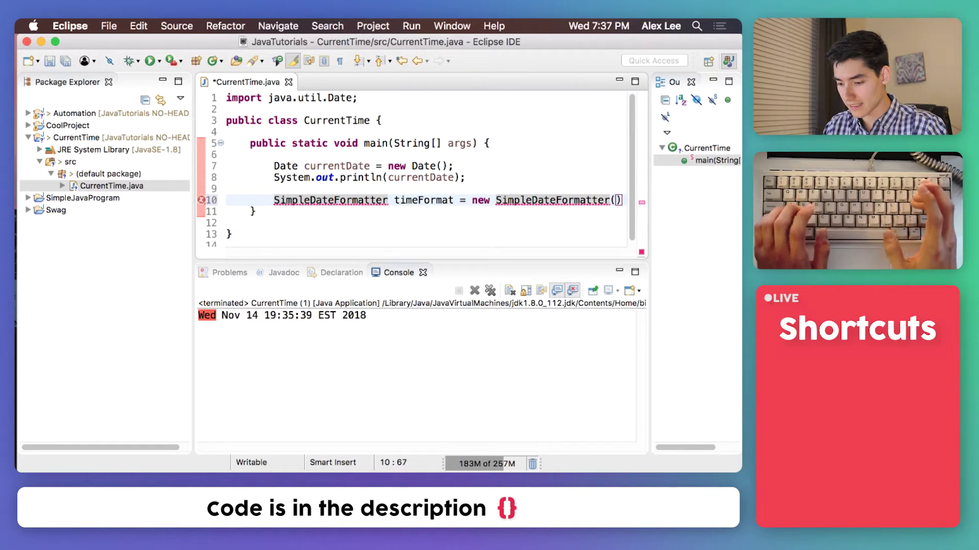
{"action": "key", "text": "BackSpace"}
{"action": "type", "text": ");"}
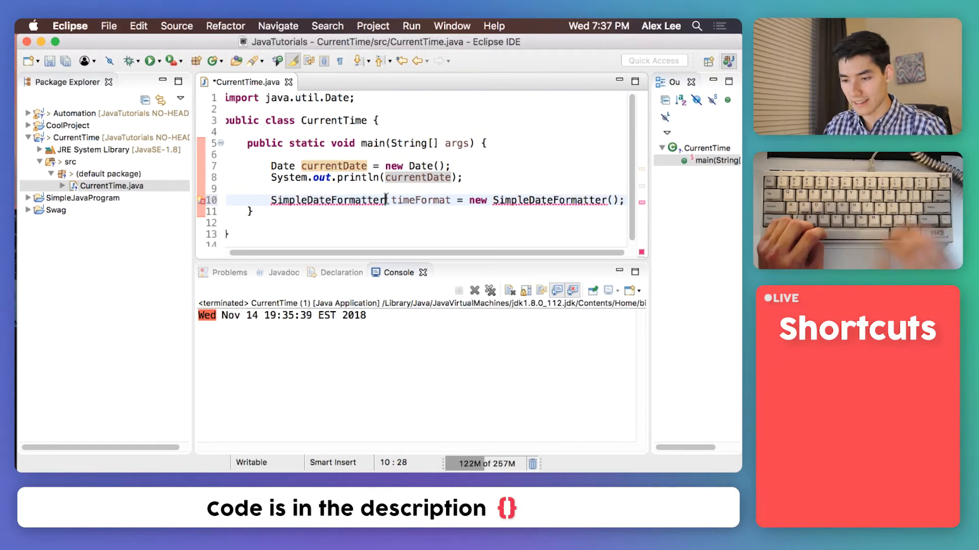
{"action": "left_click", "coordinate": [389, 201]}
{"action": "key", "text": "BackSpace"}
{"action": "key", "text": "BackSpace"}
{"action": "key", "text": "BackSpace"}
{"action": "left_click", "coordinate": [593, 200]}
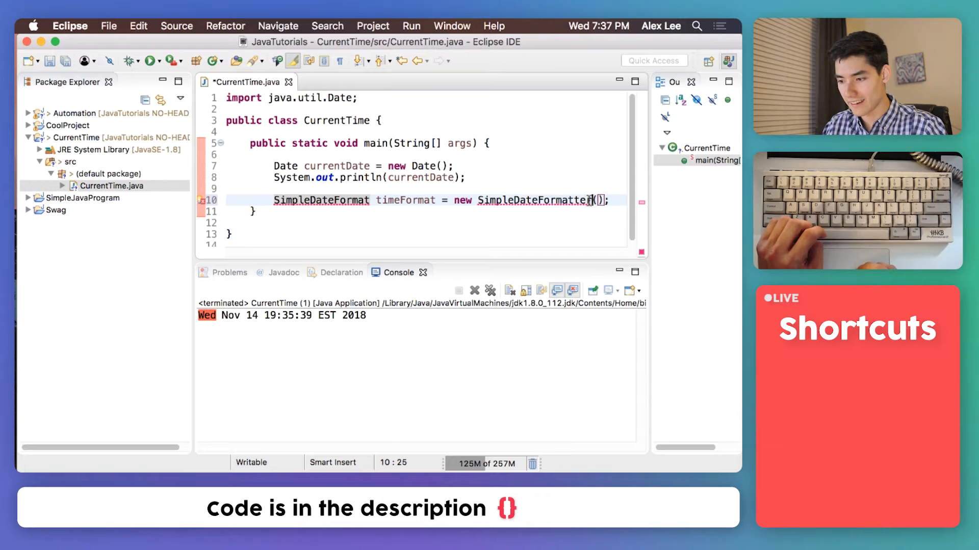
{"action": "key", "text": "BackSpace"}
{"action": "key", "text": "BackSpace"}
{"action": "key", "text": "BackSpace"}
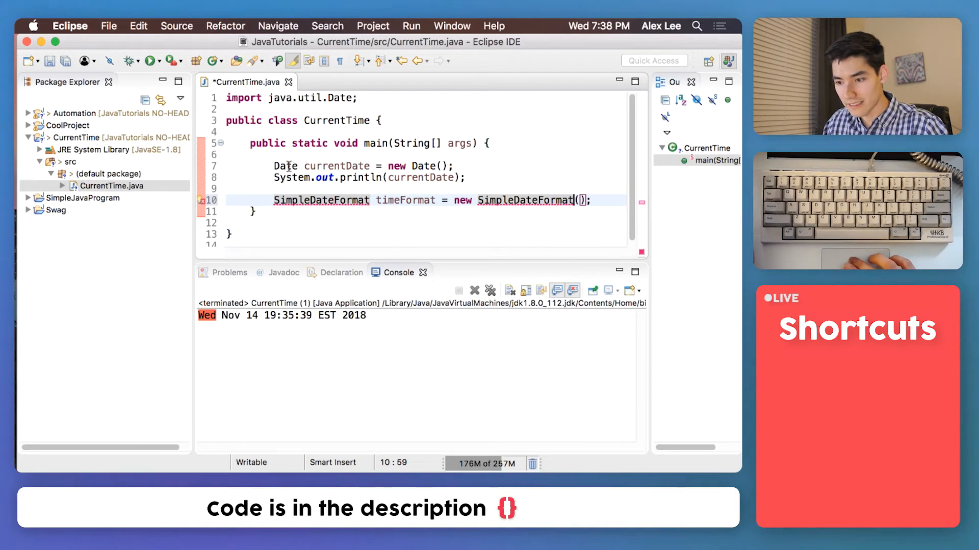
{"action": "mouse_move", "coordinate": [321, 201]}
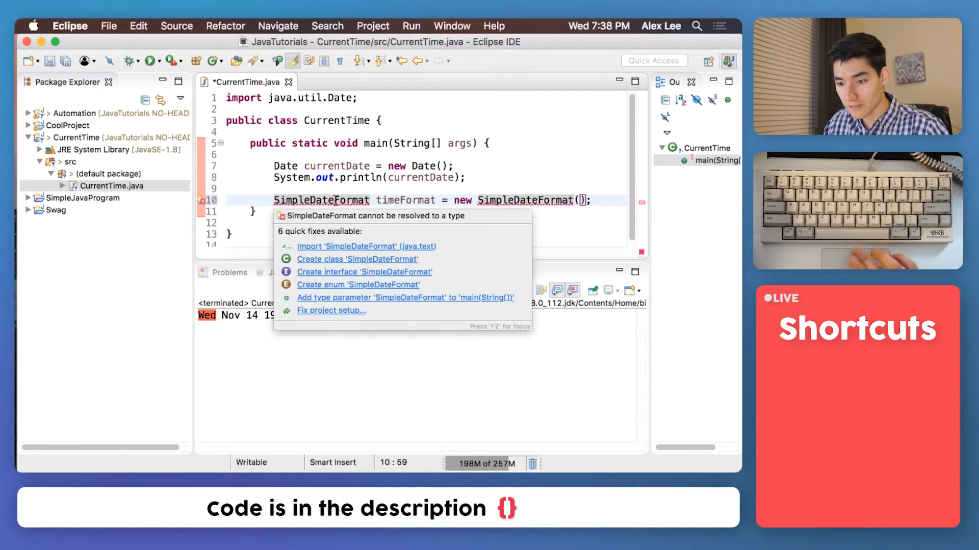
- Import java.text.SimpleDateFormat via quick fix and give the constructor the hh:mm:ss pattern
{"action": "left_click", "coordinate": [365, 249]}
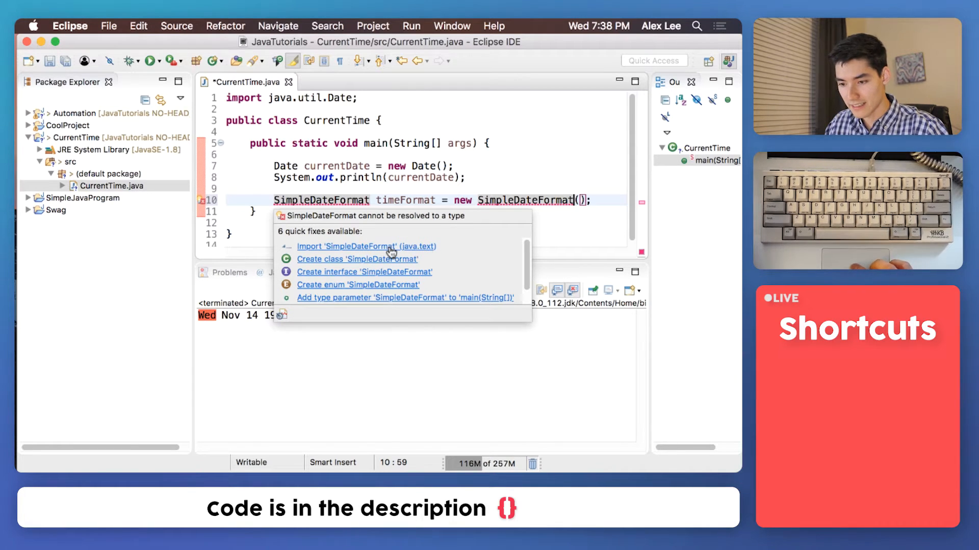
{"action": "left_click", "coordinate": [398, 246]}
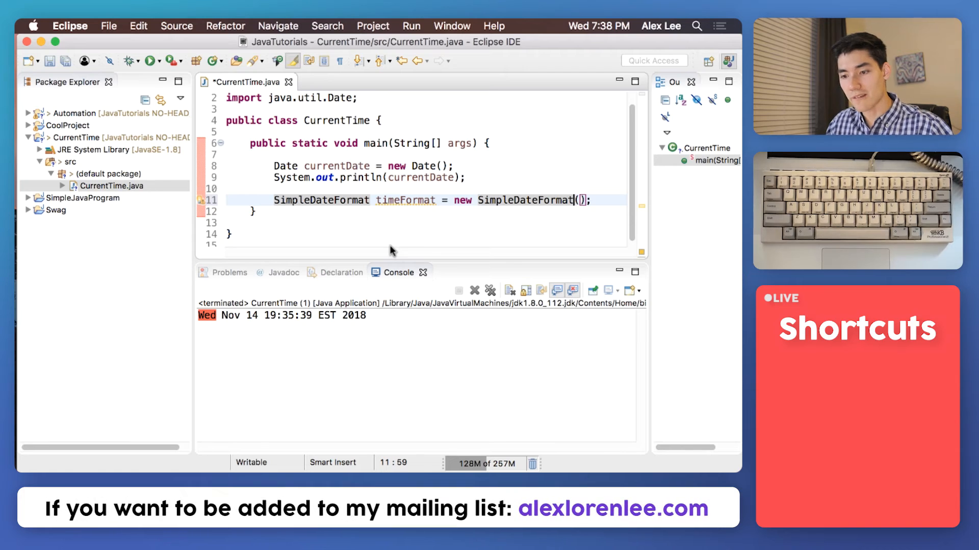
{"action": "scroll", "coordinate": [389, 245], "scroll_direction": "up", "scroll_amount": 1}
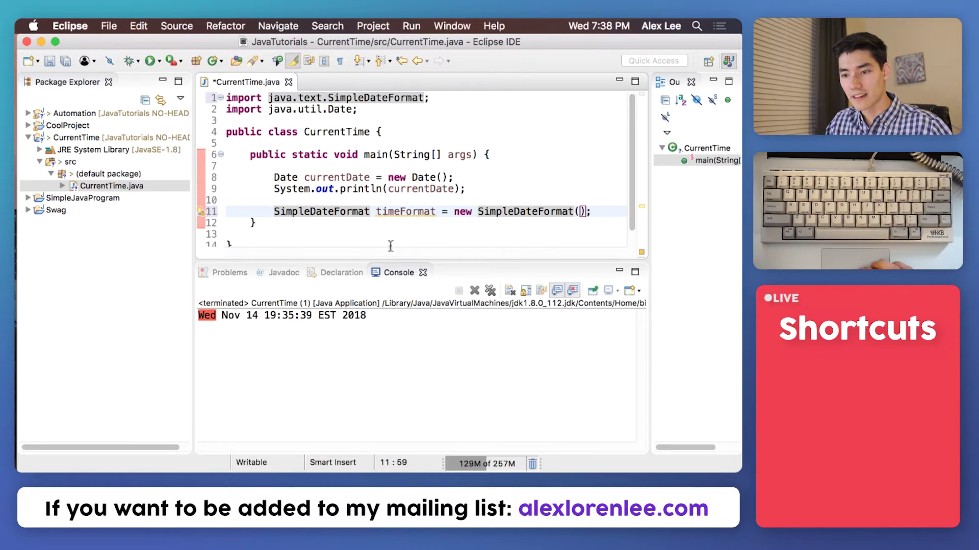
{"action": "triple_click", "coordinate": [308, 103]}
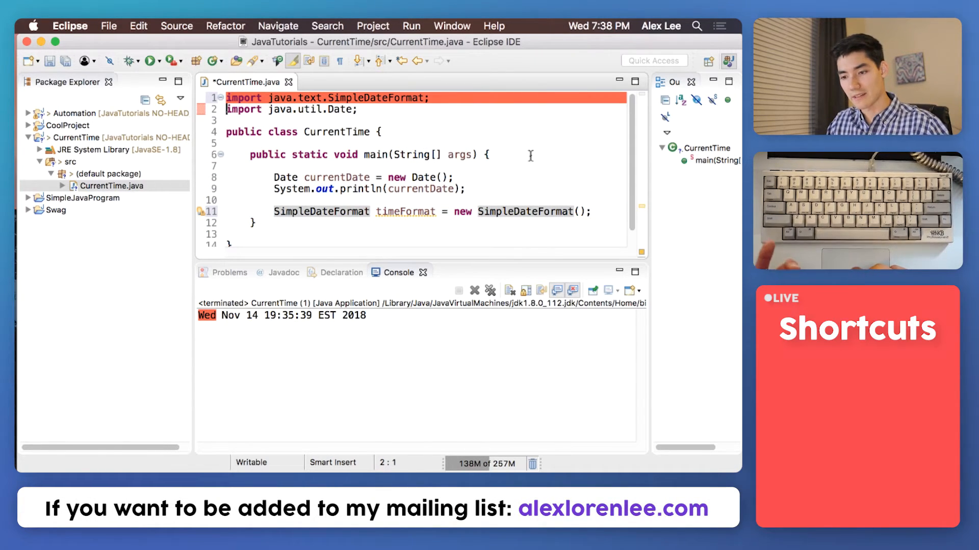
{"action": "left_click", "coordinate": [581, 212]}
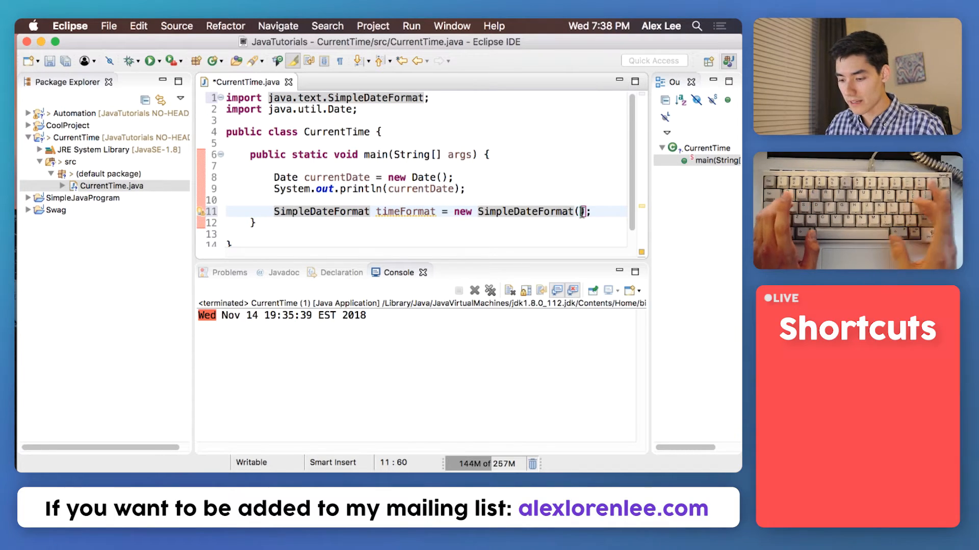
{"action": "type", "text": "\""}
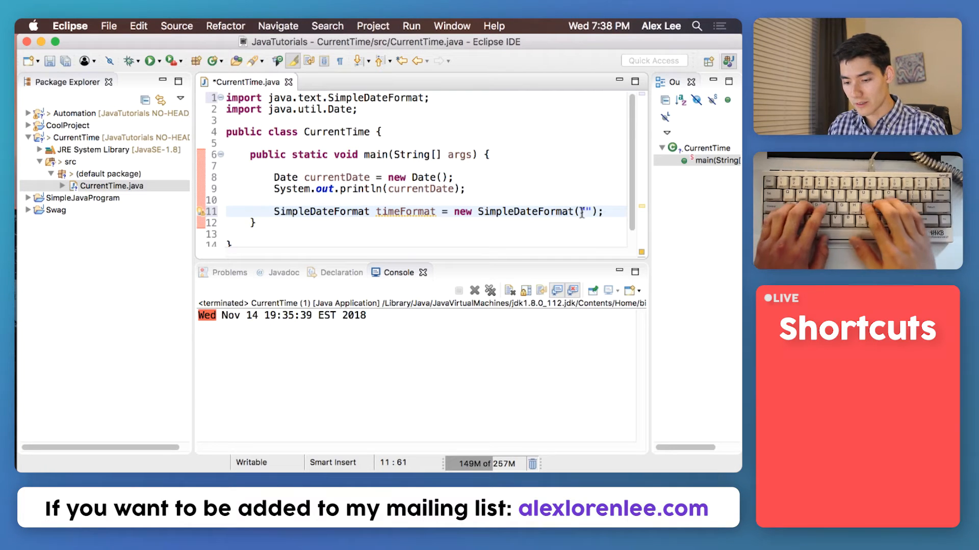
{"action": "type", "text": "hh:"}
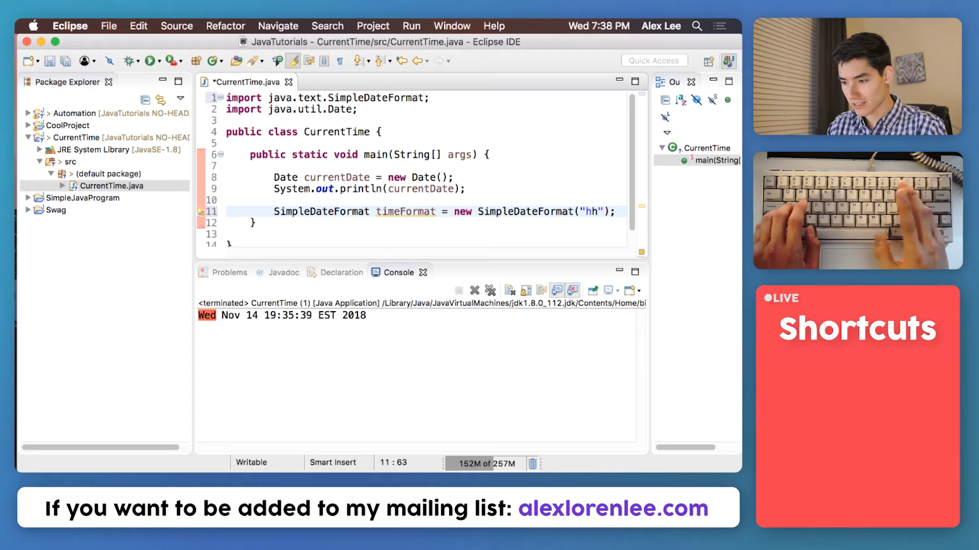
{"action": "type", "text": "mm:"}
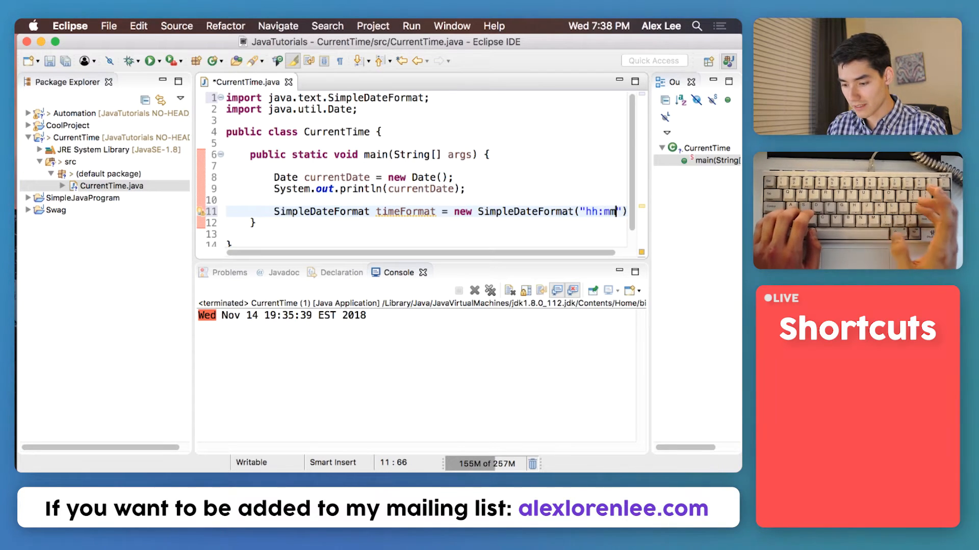
{"action": "type", "text": "ss"}
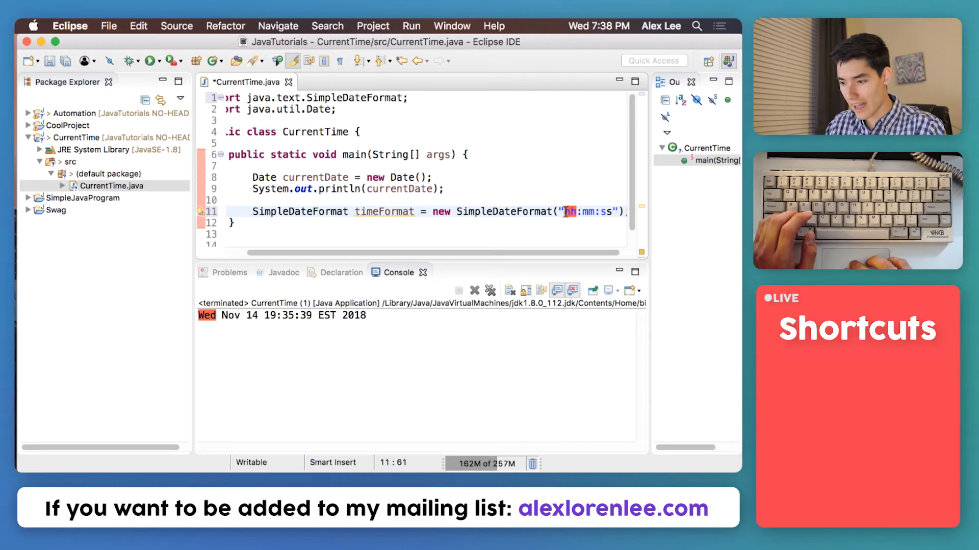
{"action": "left_click_drag", "start_coordinate": [582, 212], "coordinate": [590, 212]}
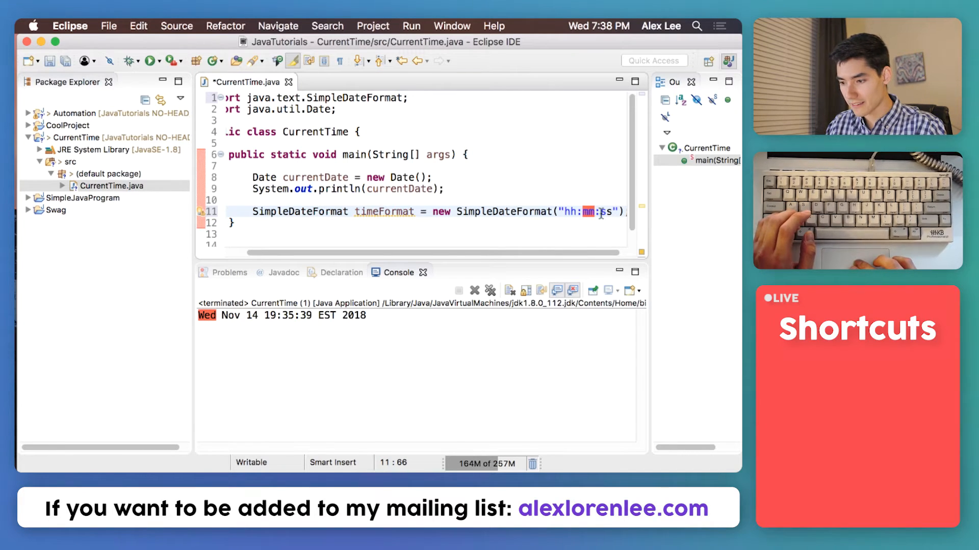
- Maximize the editor and begin a new println line, picking the timeFormat and currentDate names
{"action": "double_click", "coordinate": [636, 83]}
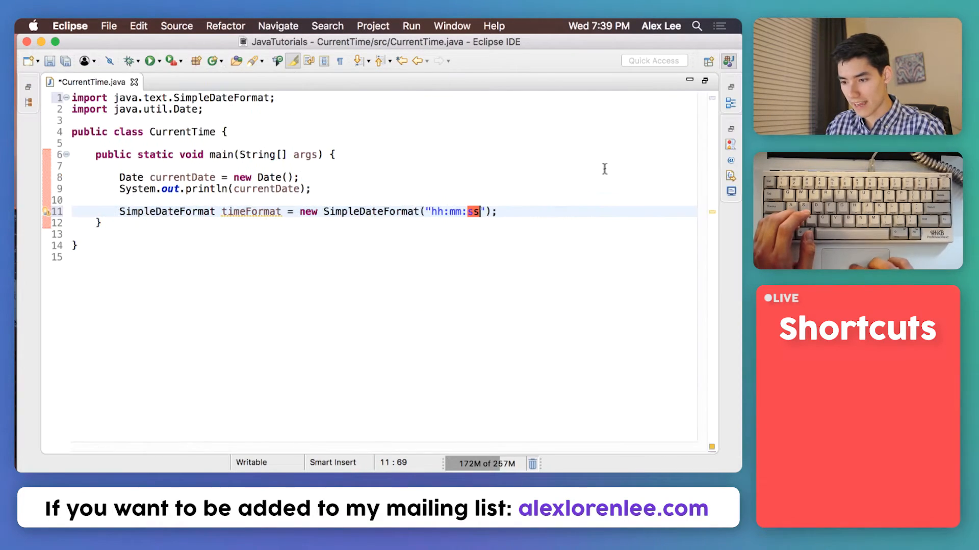
{"action": "key", "text": "End"}
{"action": "key", "text": "Return"}
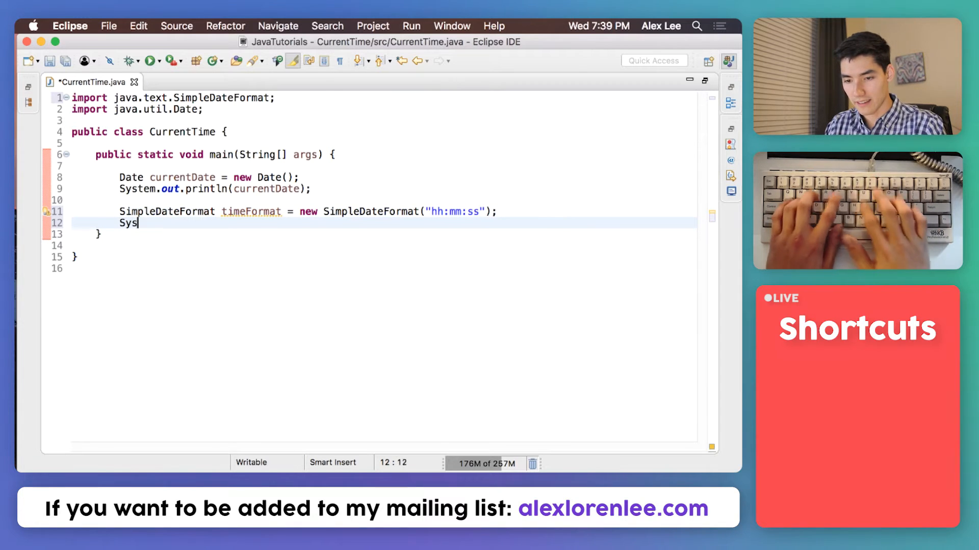
{"action": "type", "text": "tem.out.p"}
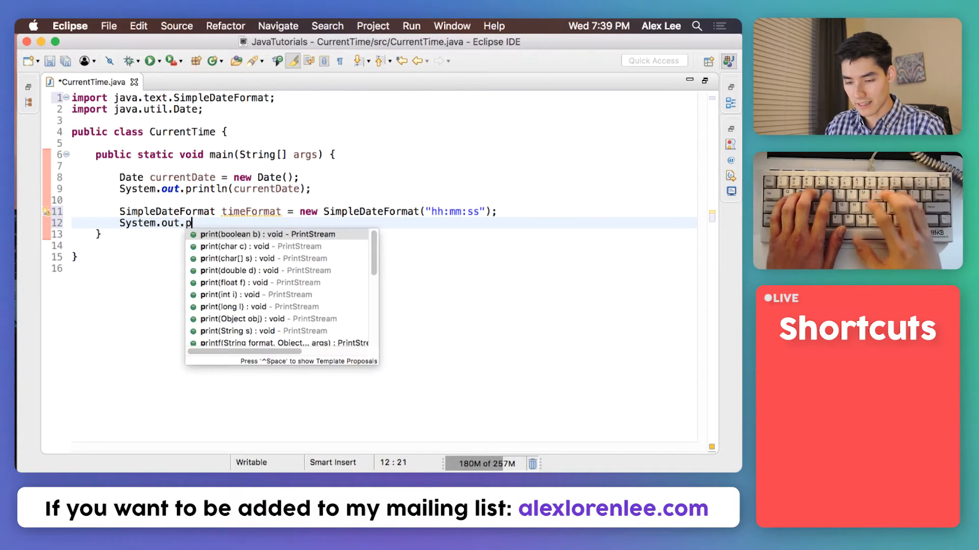
{"action": "type", "text": "rintln()"}
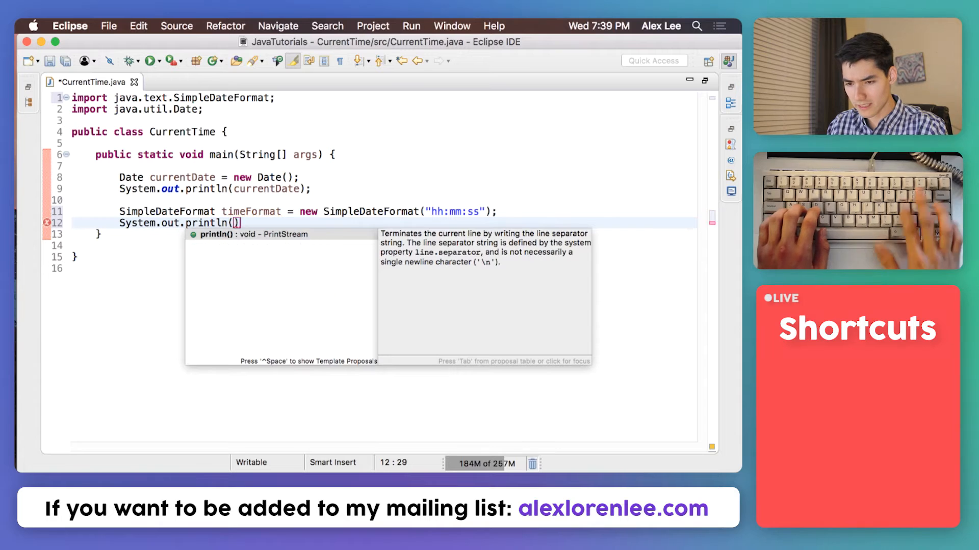
{"action": "type", "text": ";"}
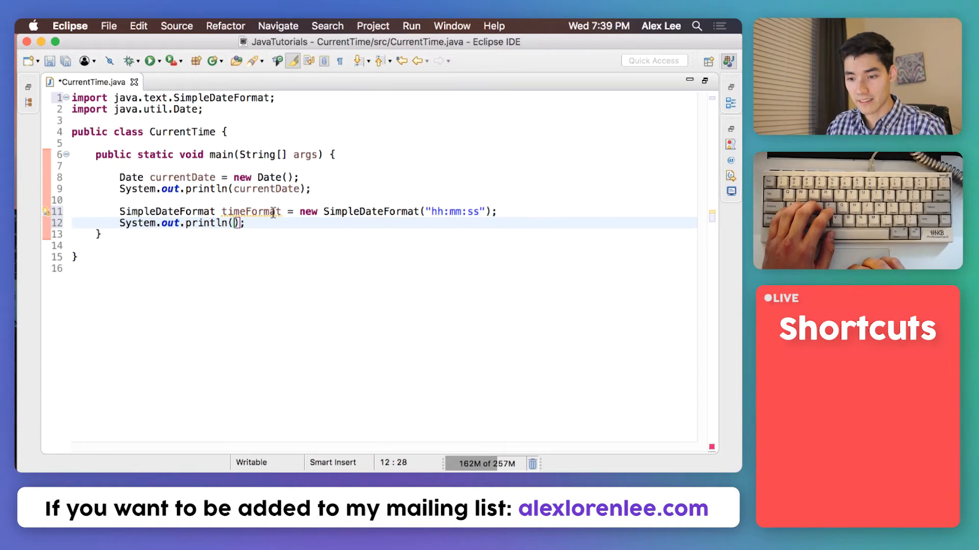
{"action": "double_click", "coordinate": [275, 212]}
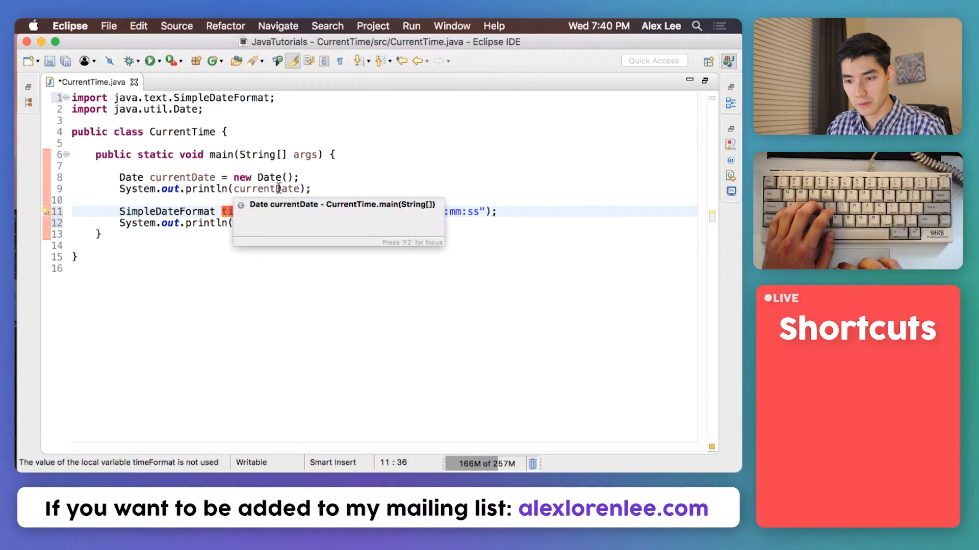
{"action": "double_click", "coordinate": [278, 189]}
- Complete System.out.println(timeFormat.format(currentDate)); with content assist and save
{"action": "left_click", "coordinate": [233, 223]}
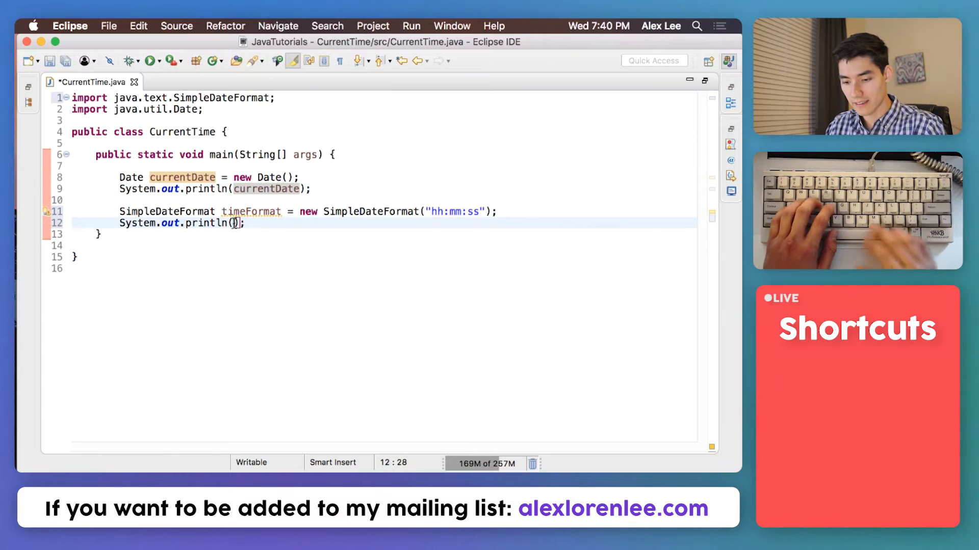
{"action": "type", "text": "timeFormat"}
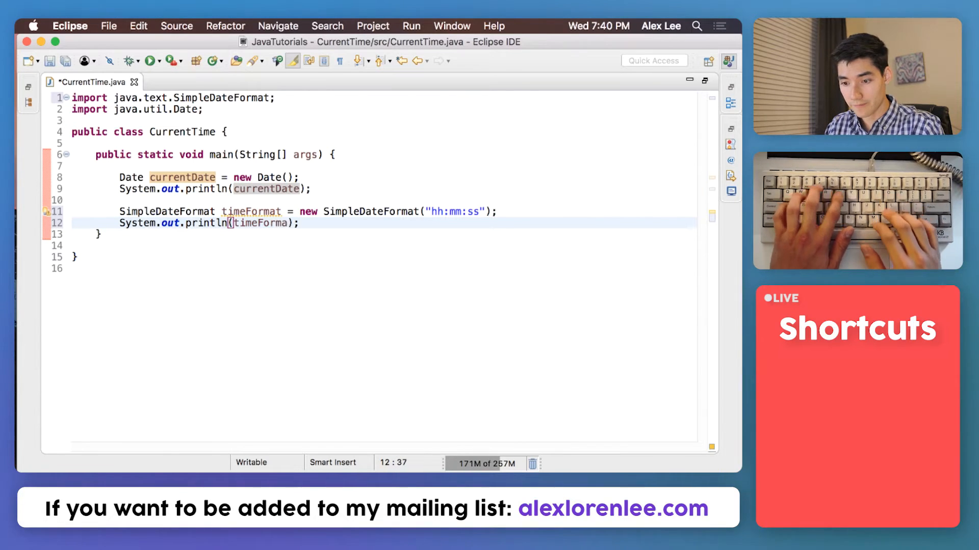
{"action": "type", "text": ".format"}
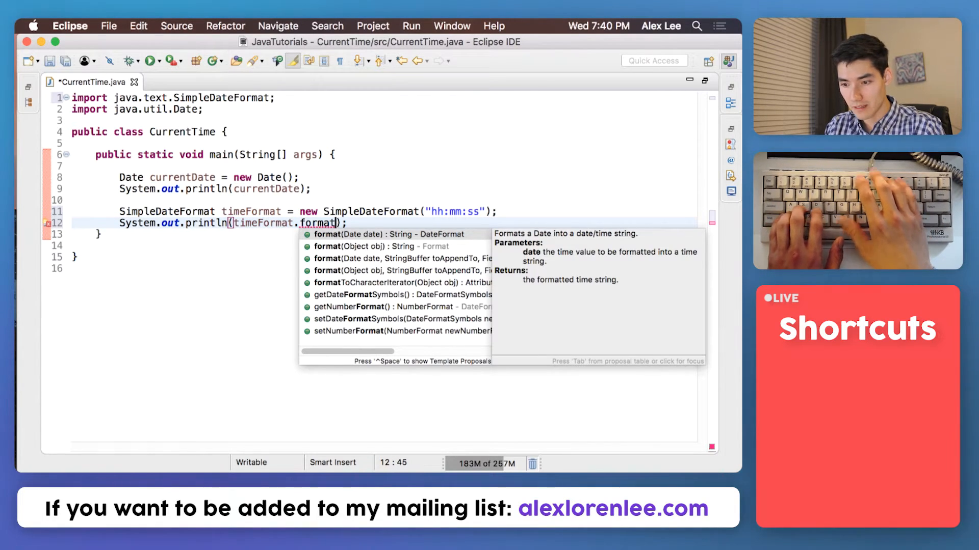
{"action": "type", "text": "(c"}
{"action": "key", "text": "Return"}
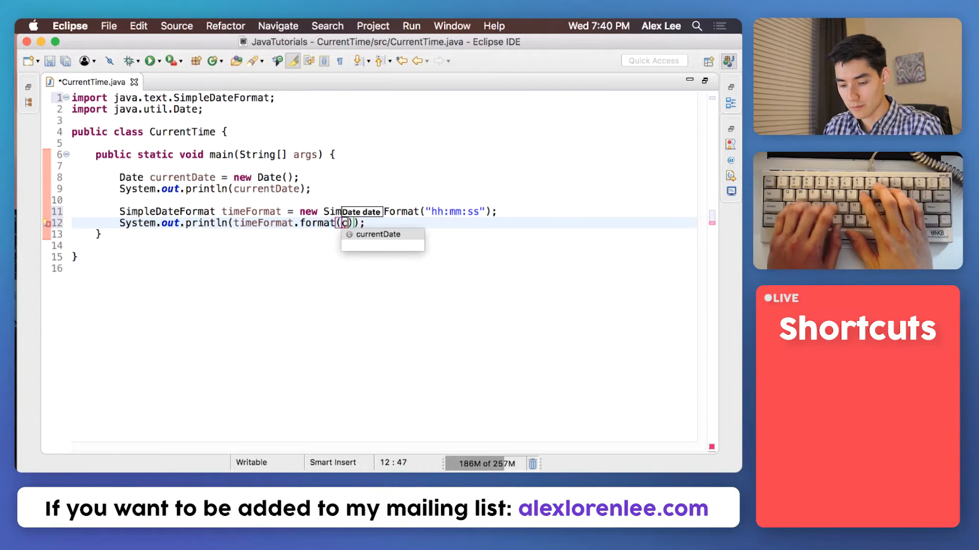
{"action": "type", "text": "currentDate"}
{"action": "key", "text": "Return"}
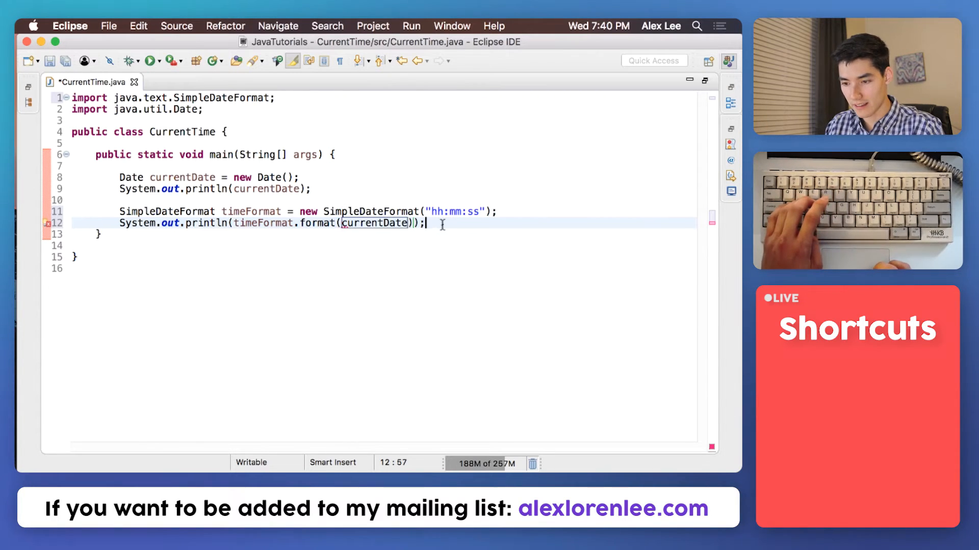
{"action": "key", "text": "End"}
{"action": "key", "text": "super+s"}
- Run CurrentTime and check the 07:40:32 time in the console, then maximize the editor again
{"action": "left_click", "coordinate": [706, 81]}
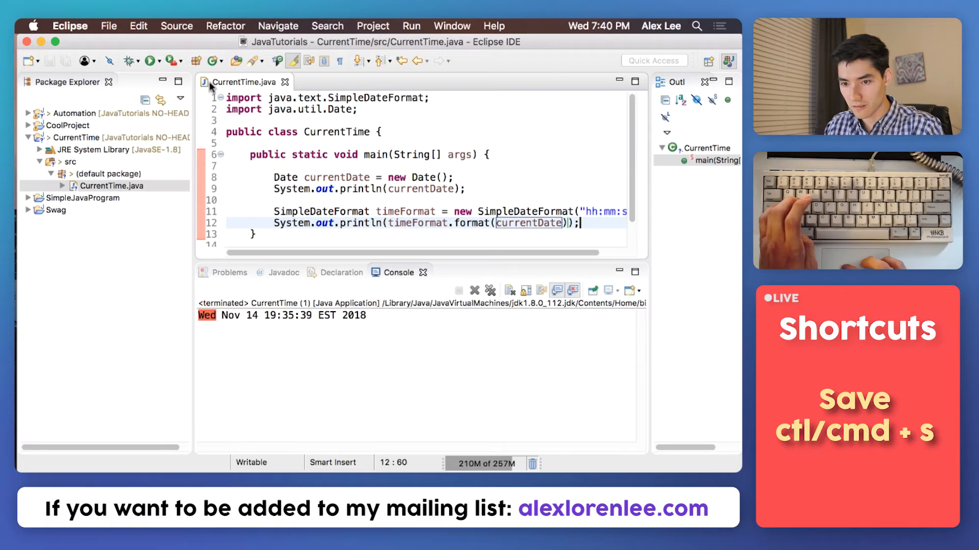
{"action": "left_click", "coordinate": [150, 61]}
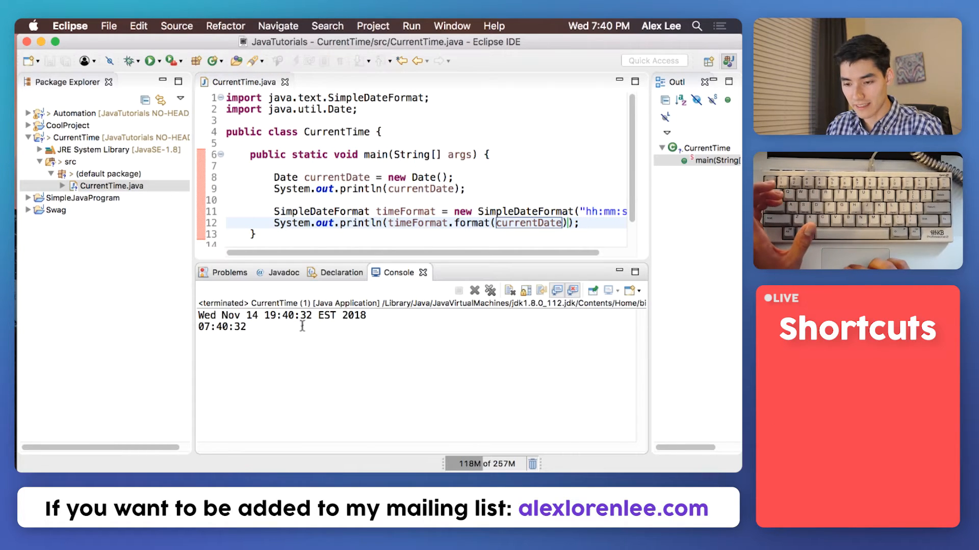
{"action": "left_click_drag", "start_coordinate": [312, 315], "coordinate": [197, 326]}
{"action": "left_click", "coordinate": [260, 317]}
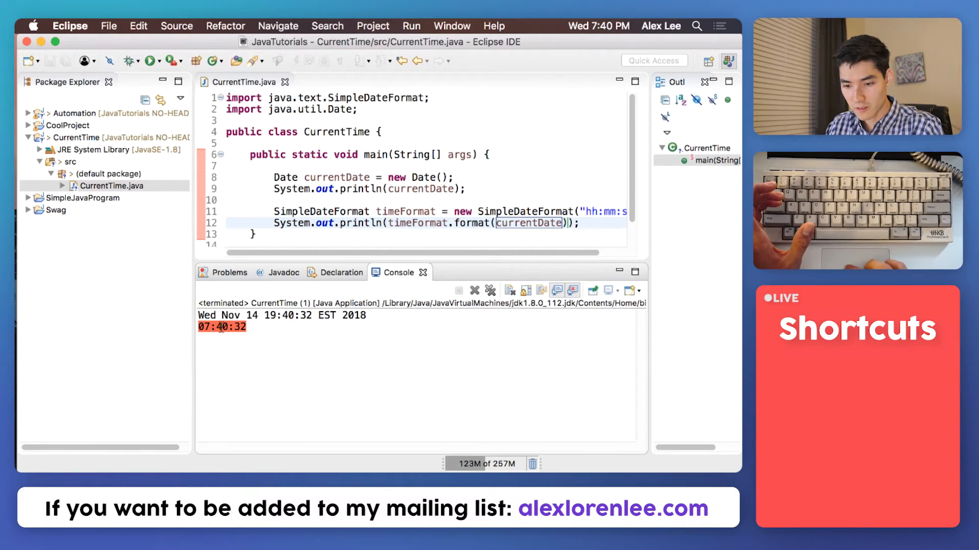
{"action": "left_click", "coordinate": [325, 327]}
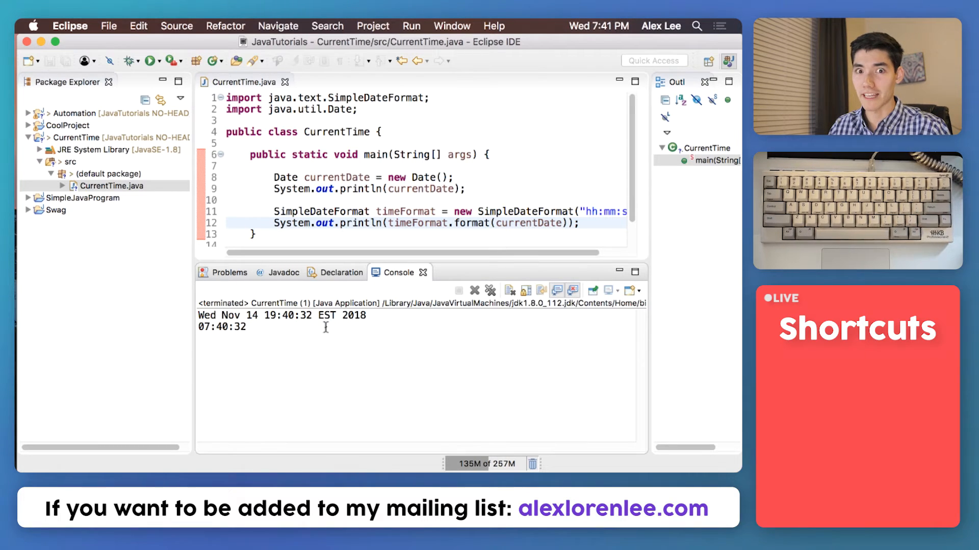
{"action": "left_click", "coordinate": [634, 81]}
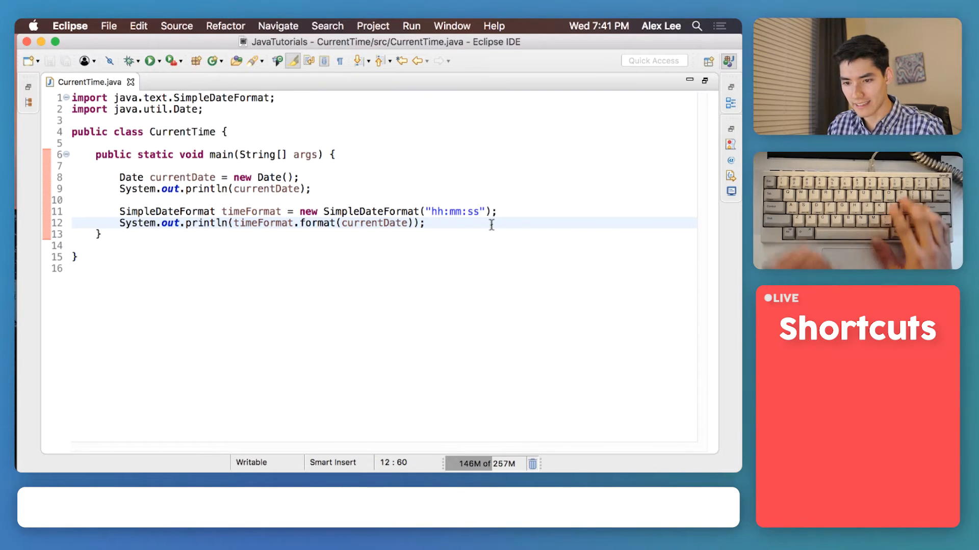
- Declare SimpleDateFormat dateFormat = new SimpleDateFormat(); on line 14
{"action": "key", "text": "Return"}
{"action": "key", "text": "Return"}
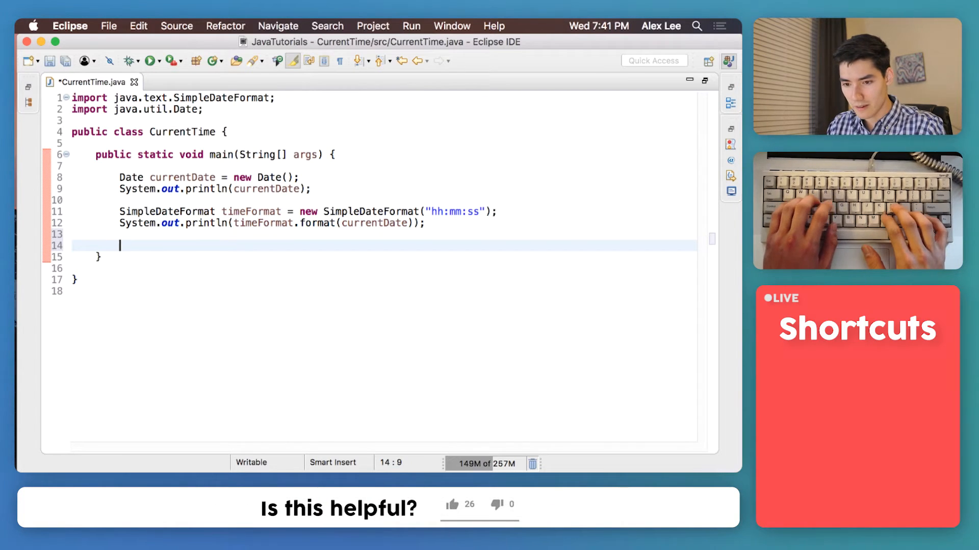
{"action": "type", "text": "SimpleD"}
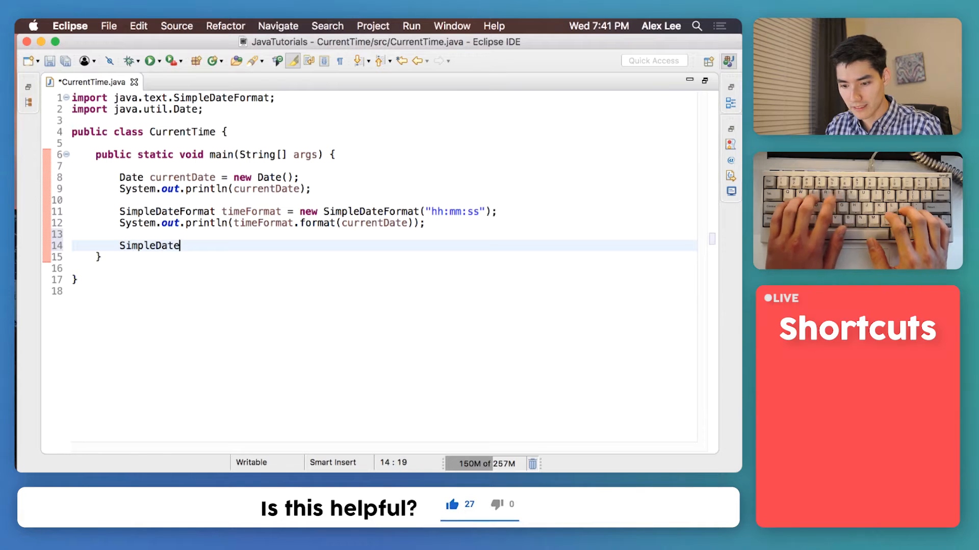
{"action": "type", "text": "at"}
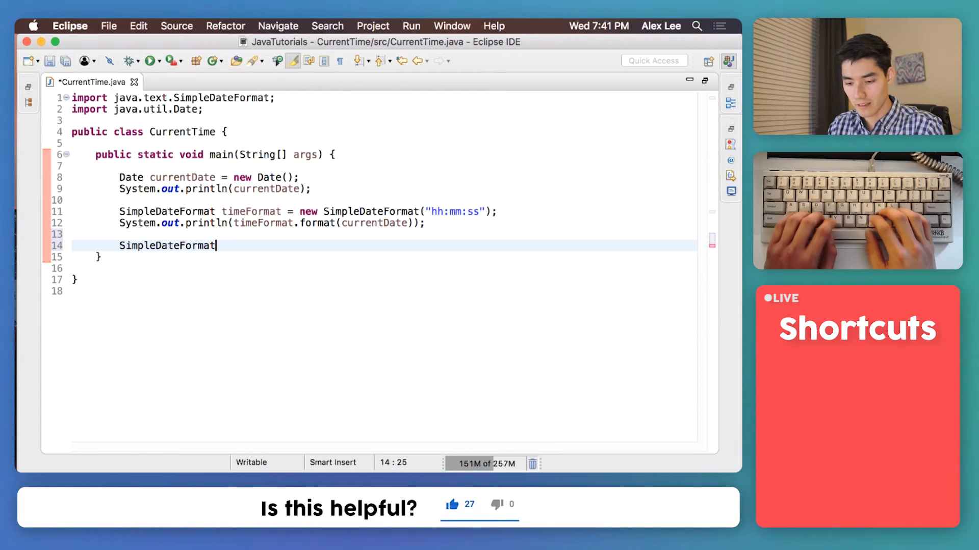
{"action": "type", "text": " dateFormat = n"}
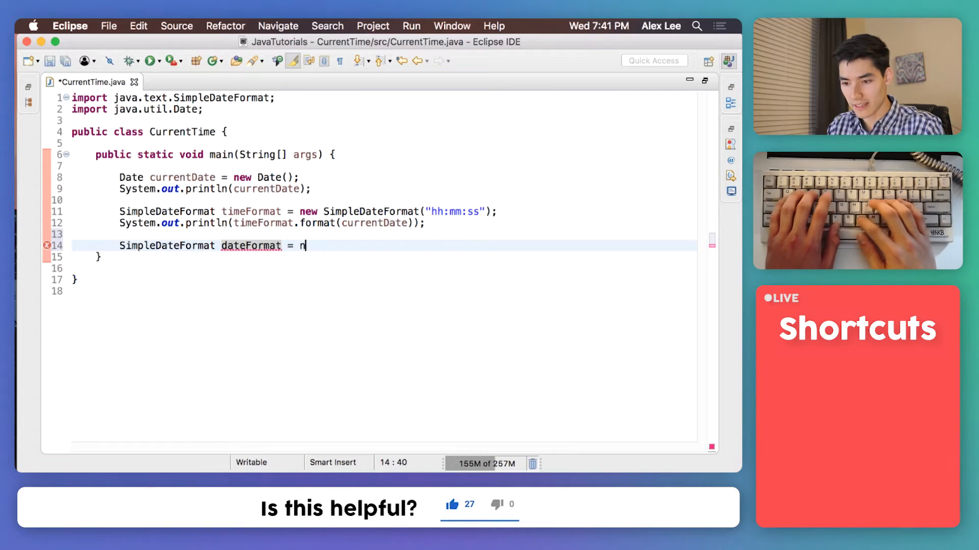
{"action": "type", "text": "ew SimpleDateFormat"}
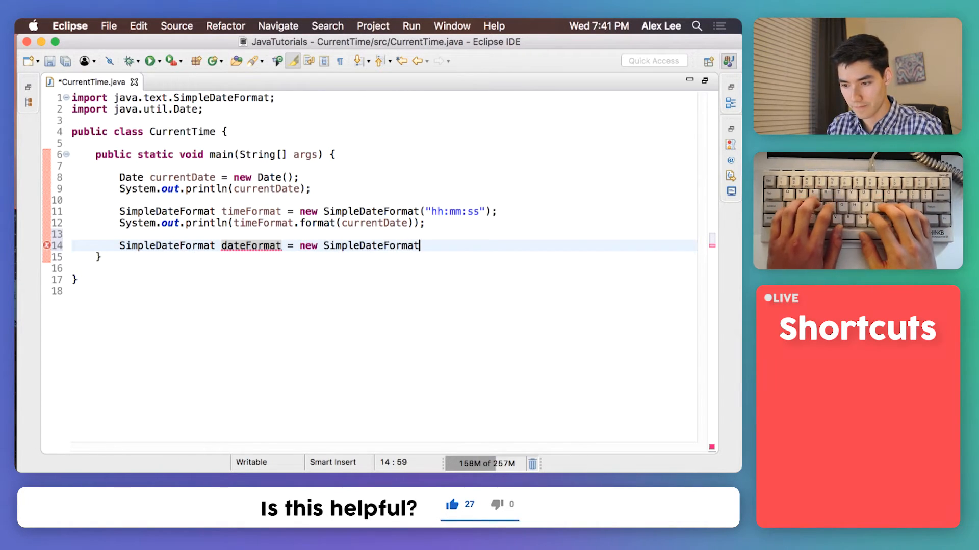
{"action": "type", "text": "("}
{"action": "key", "text": "End"}
{"action": "type", "text": ";"}
{"action": "key", "text": "Left"}
{"action": "key", "text": "Left"}
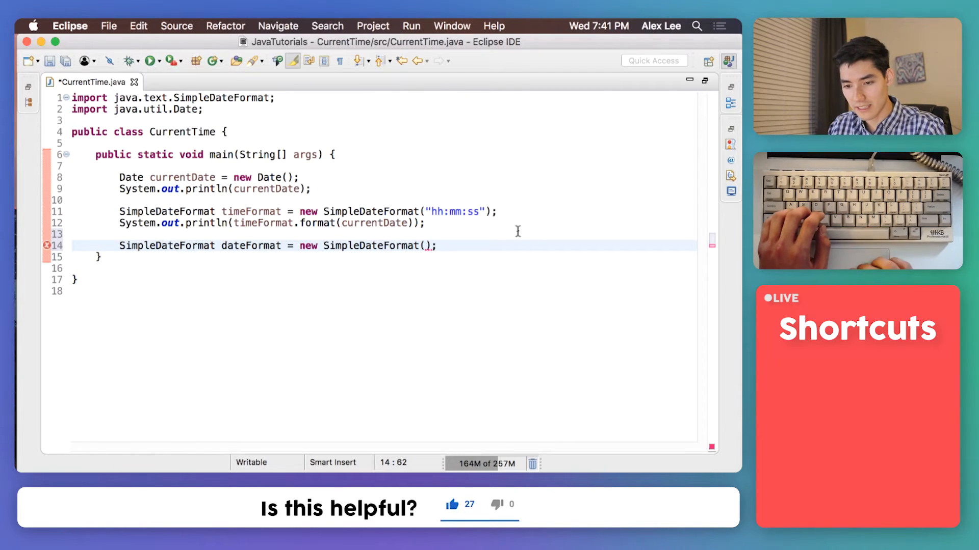
- Review the dateFormat line word by word with its Javadoc, ending inside the constructor parentheses
{"action": "double_click", "coordinate": [157, 245]}
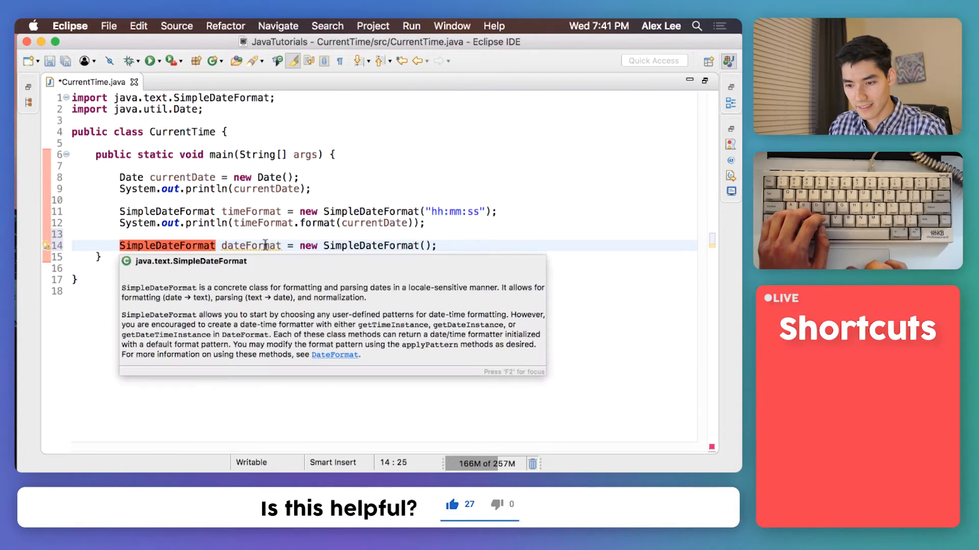
{"action": "double_click", "coordinate": [253, 246]}
{"action": "double_click", "coordinate": [310, 245]}
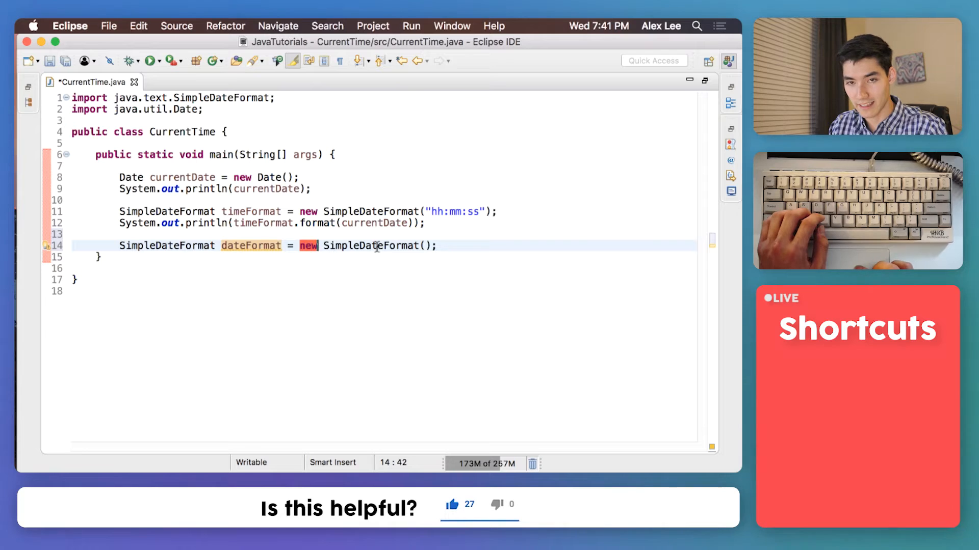
{"action": "double_click", "coordinate": [377, 245]}
{"action": "left_click", "coordinate": [426, 245]}
{"action": "left_click", "coordinate": [451, 245]}
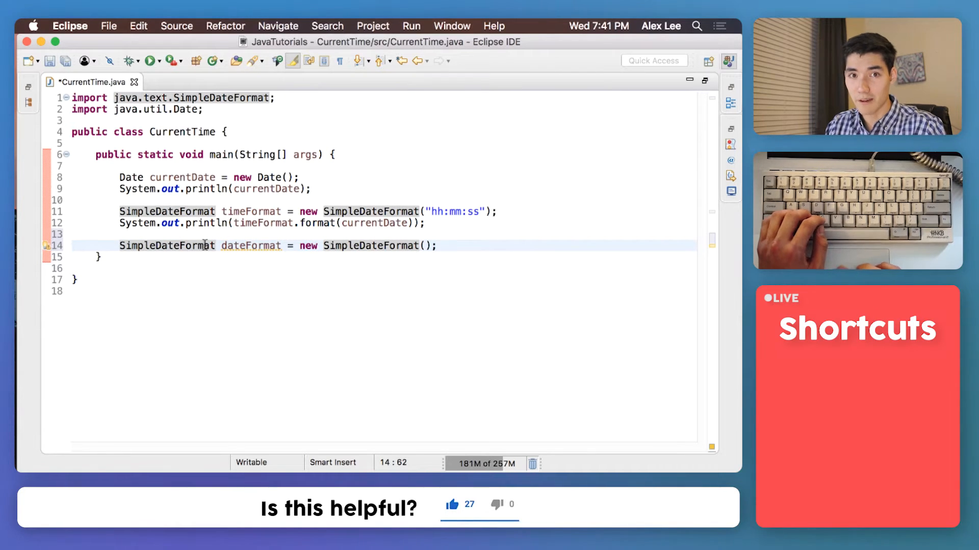
{"action": "mouse_move", "coordinate": [167, 246]}
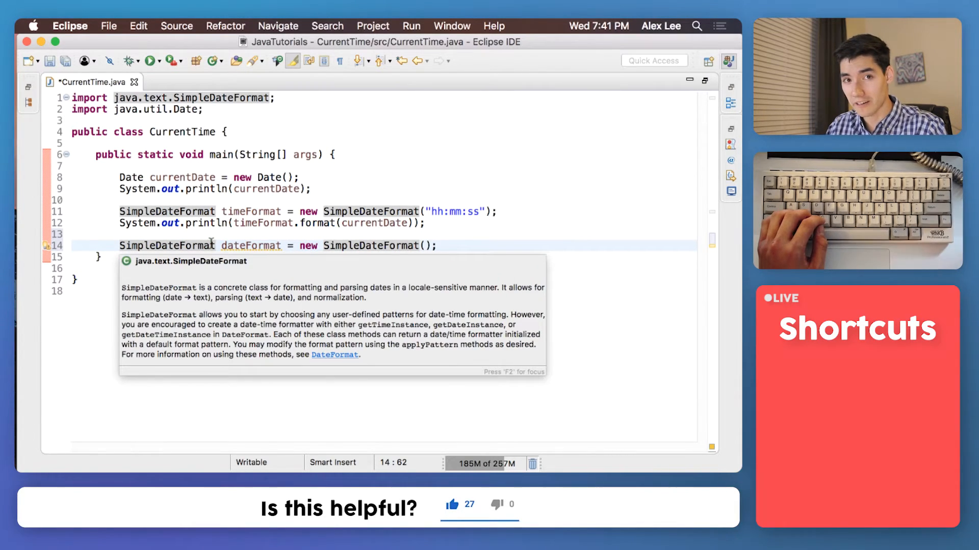
{"action": "left_click", "coordinate": [538, 255]}
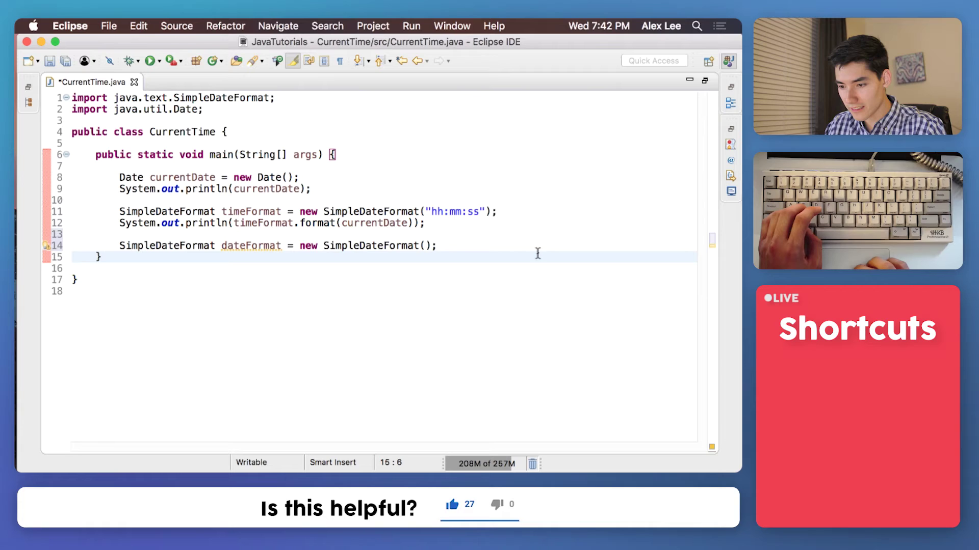
{"action": "left_click", "coordinate": [423, 246]}
{"action": "type", "text": "\""}
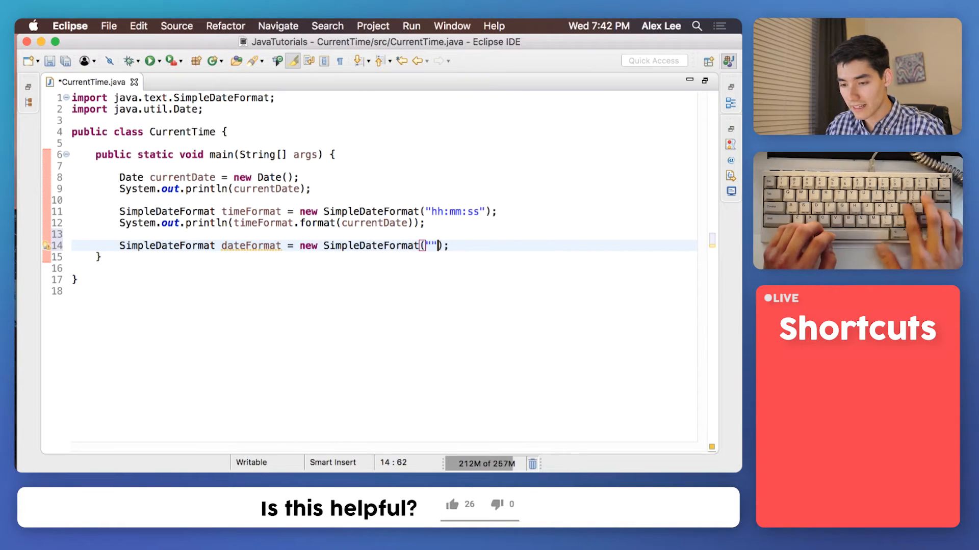
- Give dateFormat the MM/dd/yyyy pattern, comparing MM against mm in the time pattern
{"action": "key", "text": "Left"}
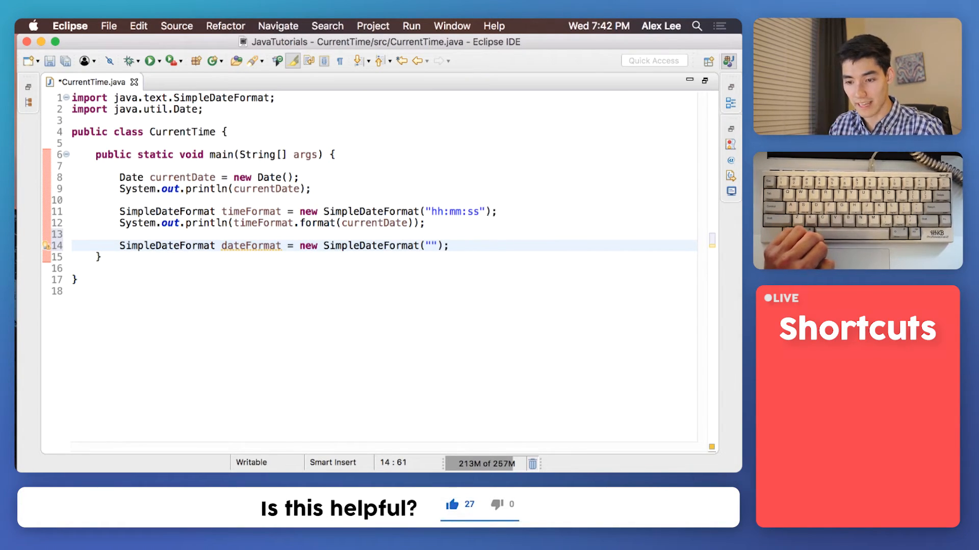
{"action": "type", "text": "MM"}
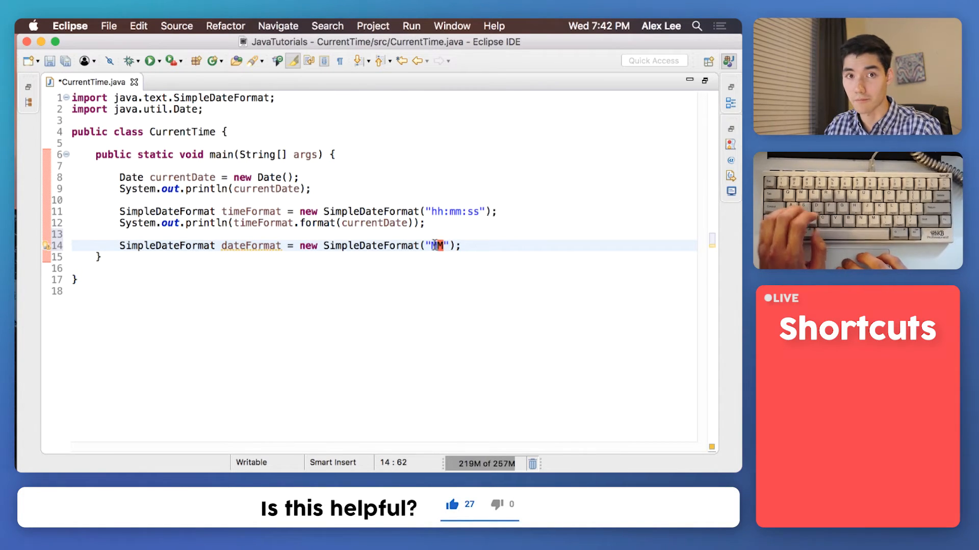
{"action": "left_click_drag", "start_coordinate": [449, 212], "coordinate": [462, 212]}
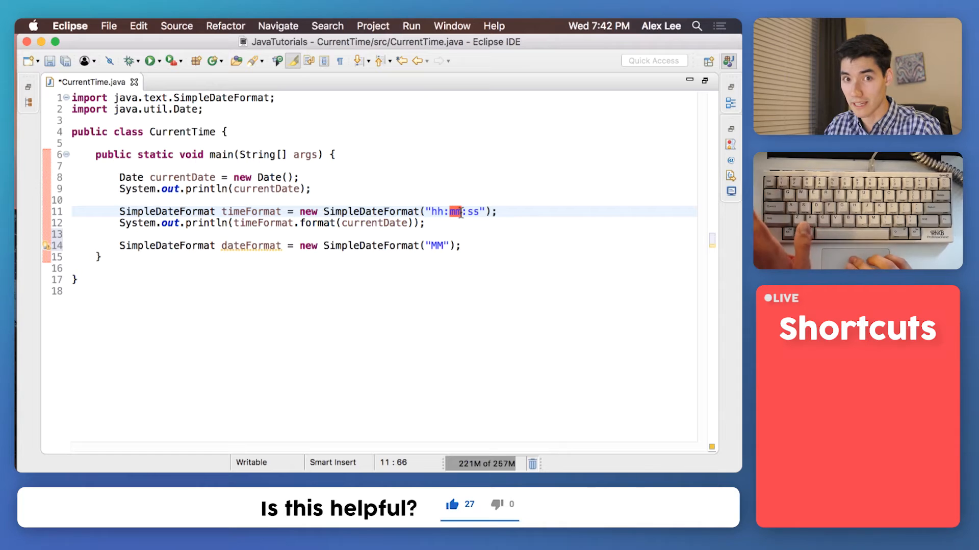
{"action": "left_click", "coordinate": [444, 248]}
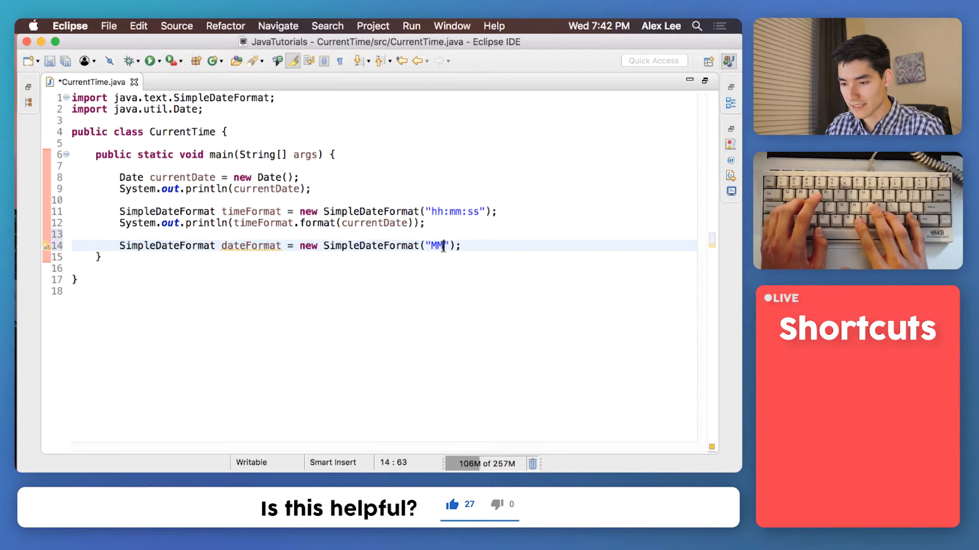
{"action": "type", "text": "/"}
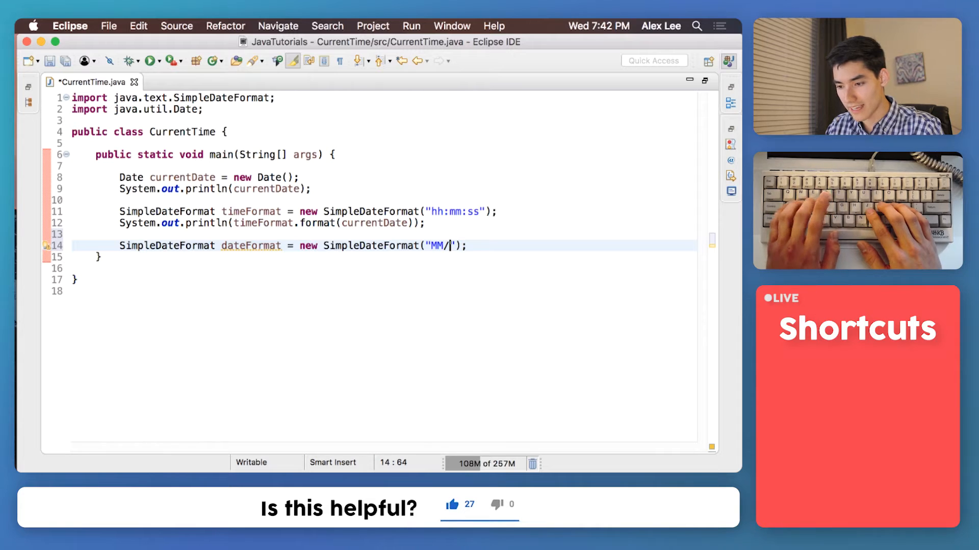
{"action": "type", "text": "dd/"}
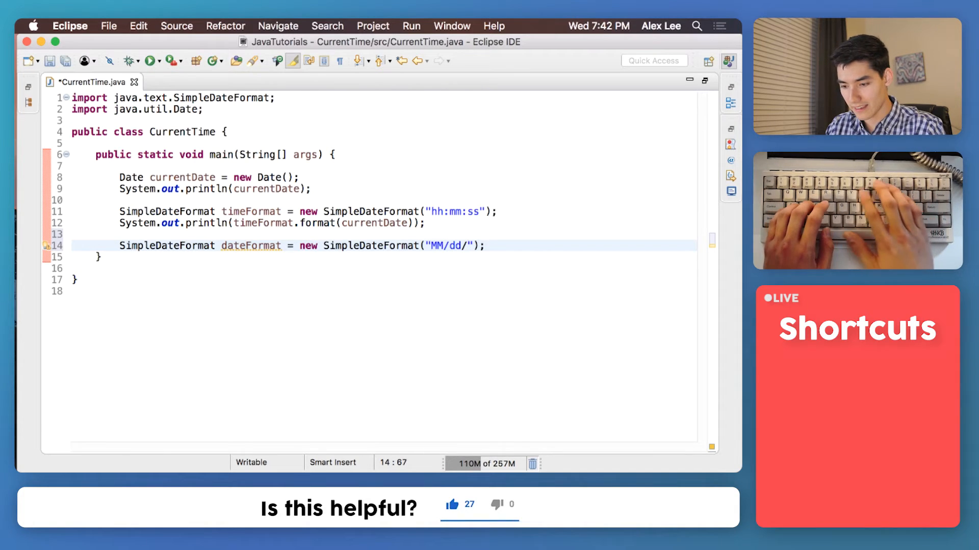
{"action": "type", "text": "yyyy"}
{"action": "key", "text": "End"}
- Add System.out.println(dateFormat.format(currentDate)); with autocomplete and save
{"action": "key", "text": "Return"}
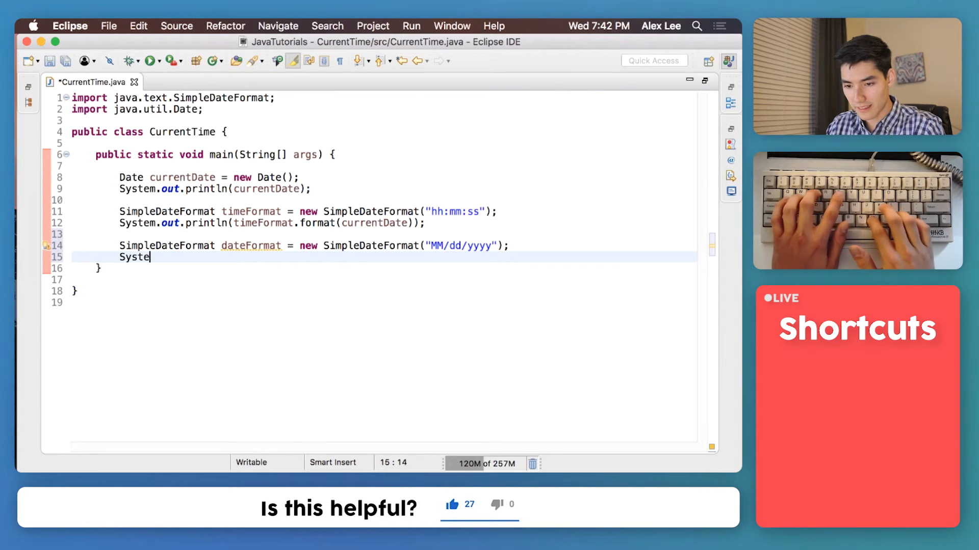
{"action": "type", "text": "m.out.println("}
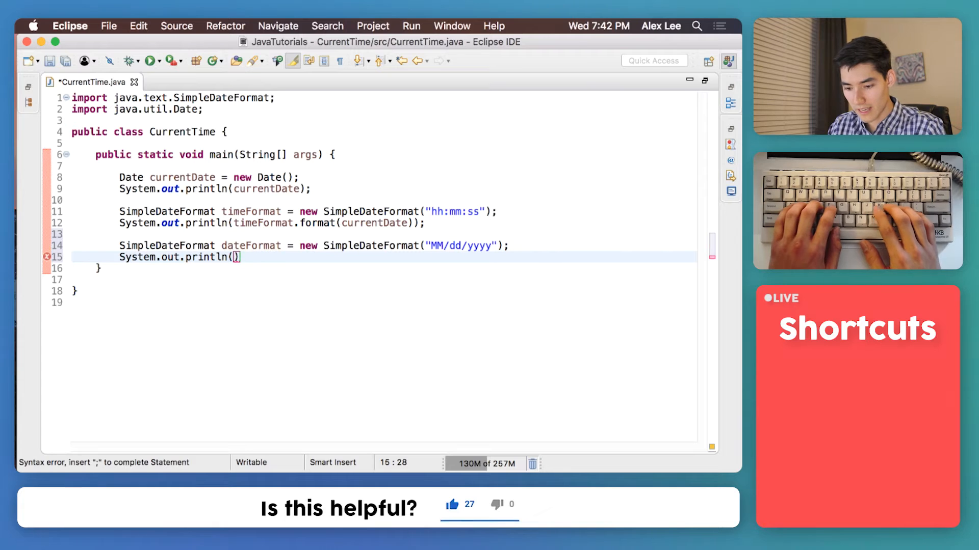
{"action": "type", "text": "dateFormat"}
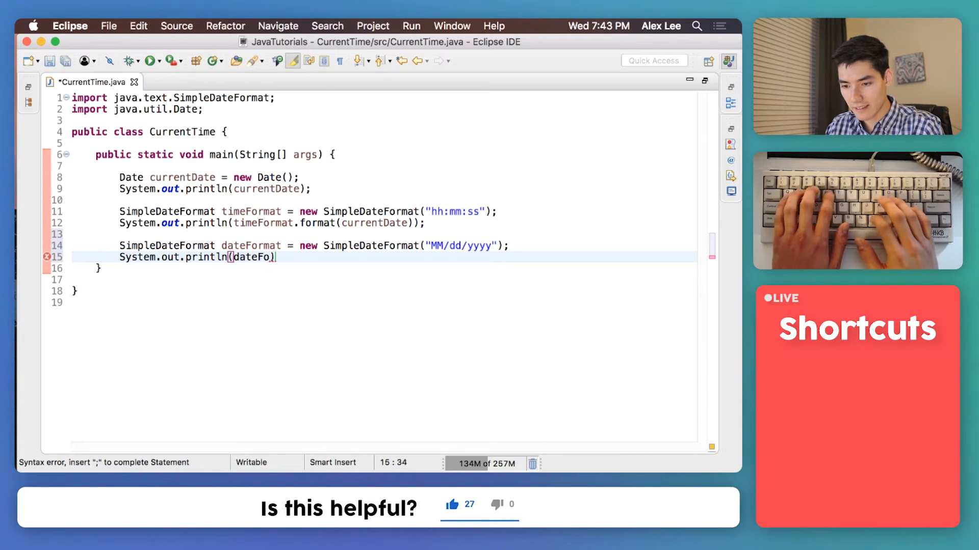
{"action": "type", "text": ".format"}
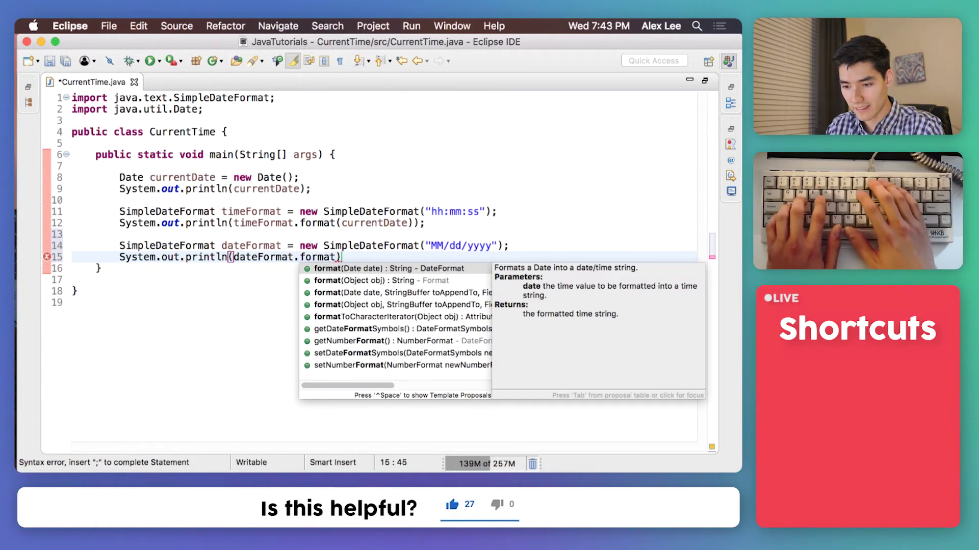
{"action": "key", "text": "Return"}
{"action": "type", "text": "current"}
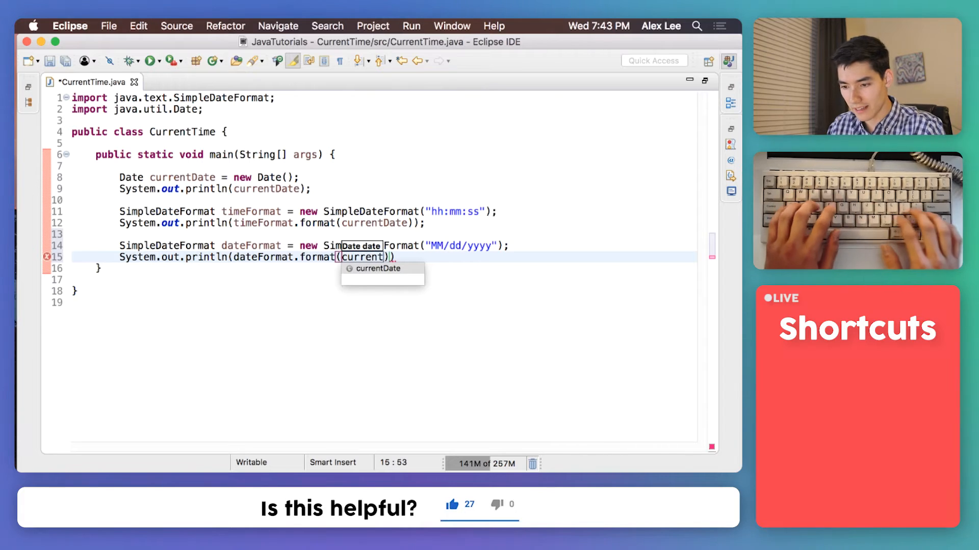
{"action": "type", "text": ";"}
{"action": "left_click", "coordinate": [123, 234]}
{"action": "key", "text": "super+s"}
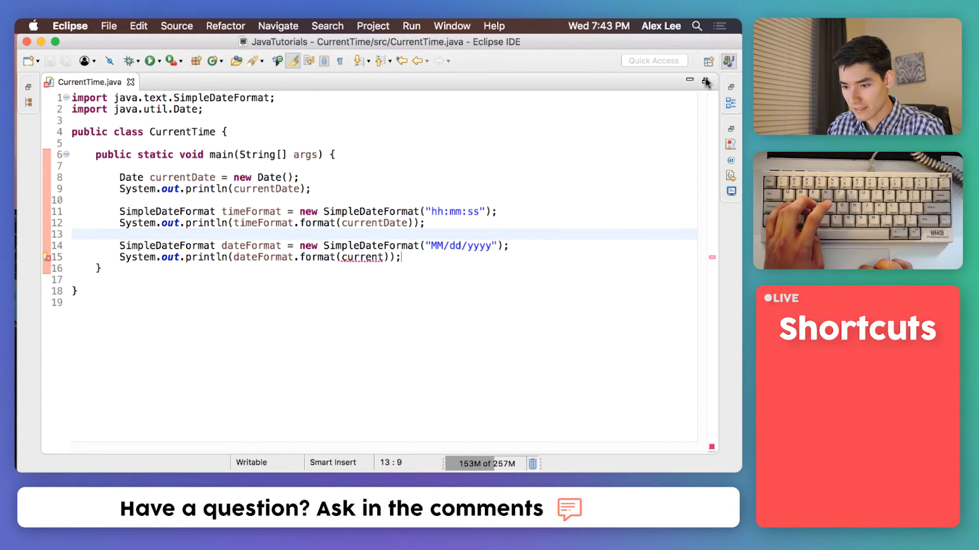
- Save the file again and restore the full layout with the console
{"action": "left_click", "coordinate": [384, 257]}
{"action": "type", "text": "Date"}
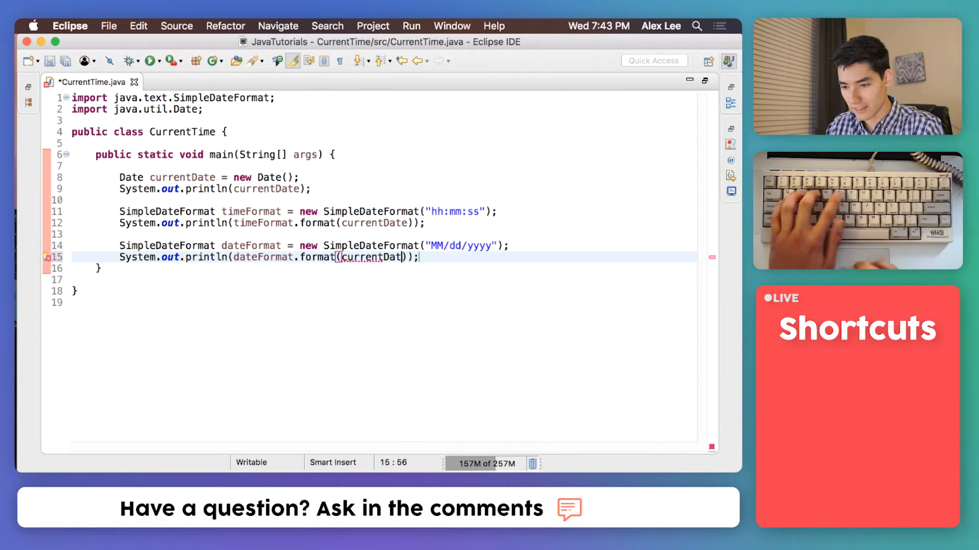
{"action": "left_click", "coordinate": [527, 246]}
{"action": "type", "text": "e"}
{"action": "key", "text": "super+s"}
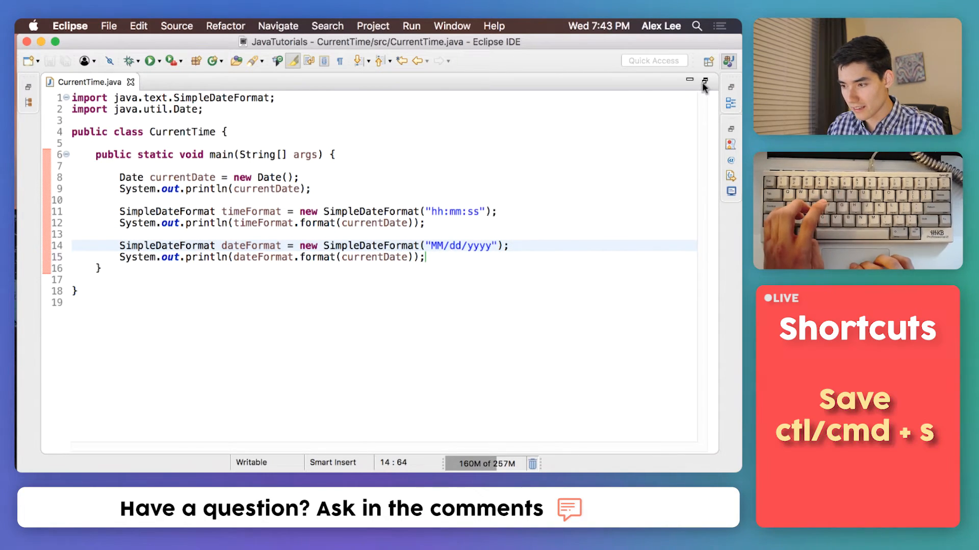
{"action": "key", "text": "ctrl+m"}
- Run CurrentTime and highlight the month 11 in the 11/14/2018 output
{"action": "left_click", "coordinate": [150, 60]}
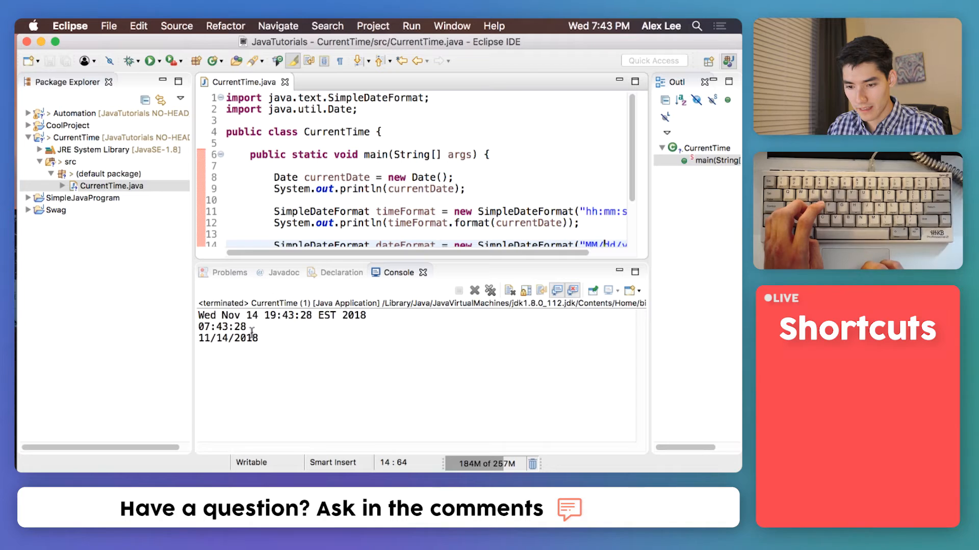
{"action": "left_click_drag", "start_coordinate": [200, 338], "coordinate": [212, 337]}
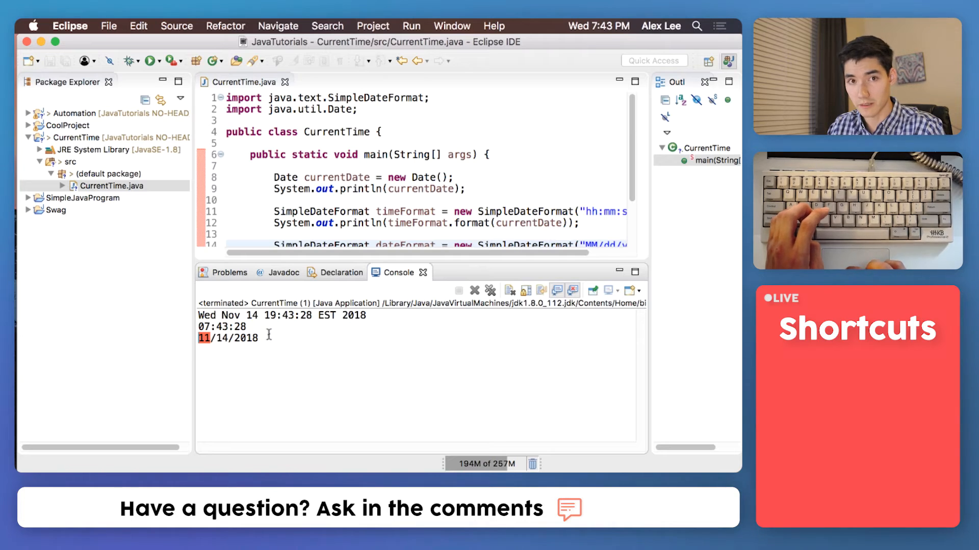
- Maximize the editor and point out hh and dd in the existing time and date patterns
{"action": "left_click", "coordinate": [456, 177]}
{"action": "key", "text": "ctrl+m"}
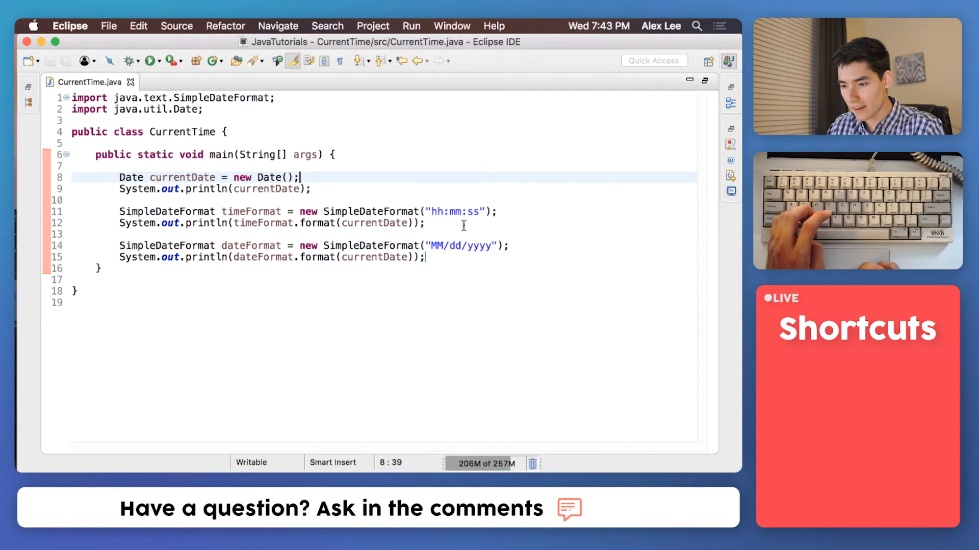
{"action": "left_click_drag", "start_coordinate": [431, 212], "coordinate": [481, 212]}
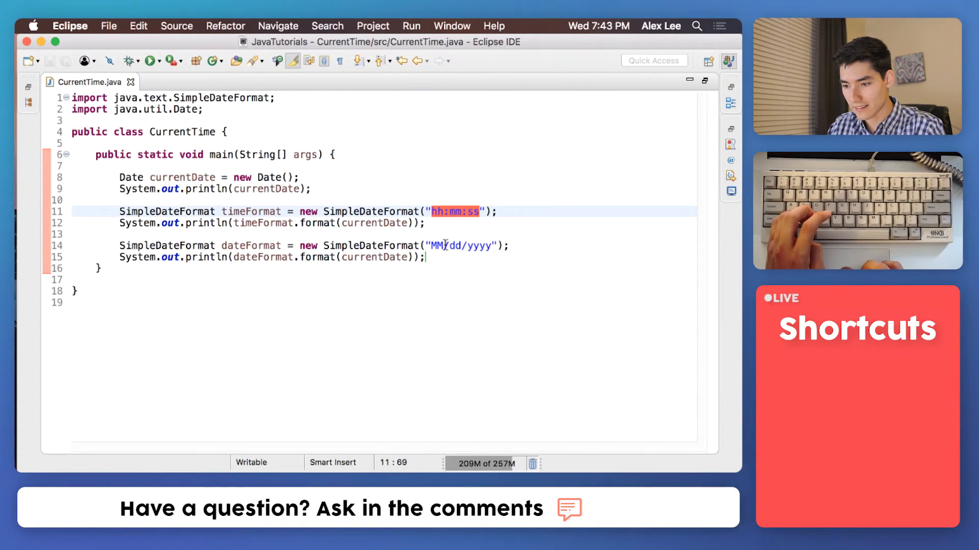
{"action": "left_click", "coordinate": [442, 246]}
{"action": "left_click_drag", "start_coordinate": [450, 246], "coordinate": [462, 245]}
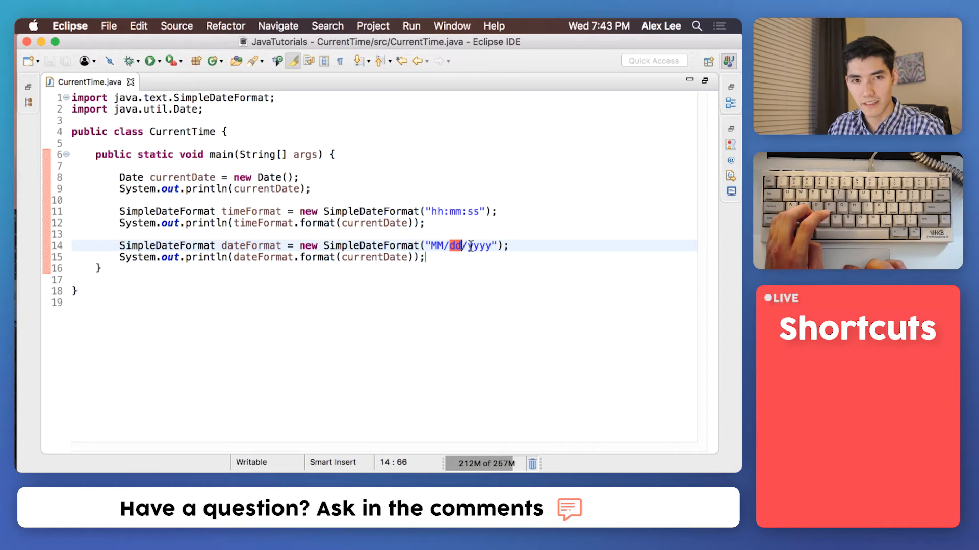
- Add a // comment at the top of main with the SimpleDateFormat docs URL and copy that URL
{"action": "left_click", "coordinate": [342, 160]}
{"action": "key", "text": "Return"}
{"action": "key", "text": "Return"}
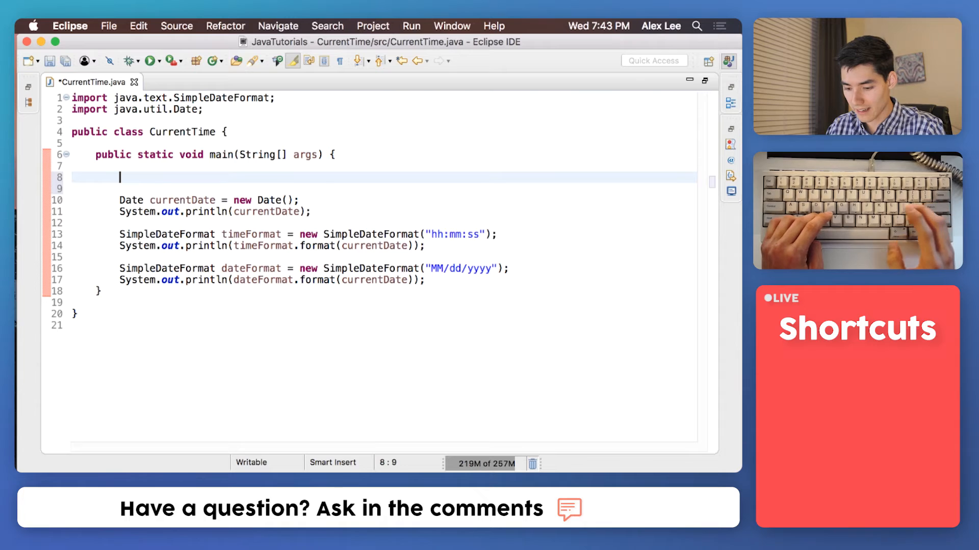
{"action": "type", "text": "//"}
{"action": "type", "text": "//https://docs.oracle.com/javase/7/docs/api/java/text/SimpleDateFormat.html"}
{"action": "left_click", "coordinate": [130, 178]}
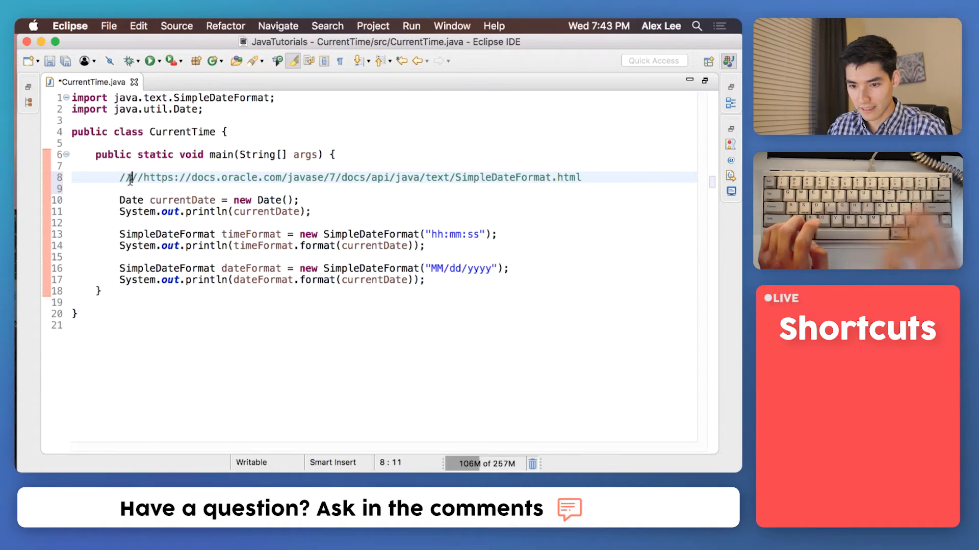
{"action": "key", "text": "shift+End"}
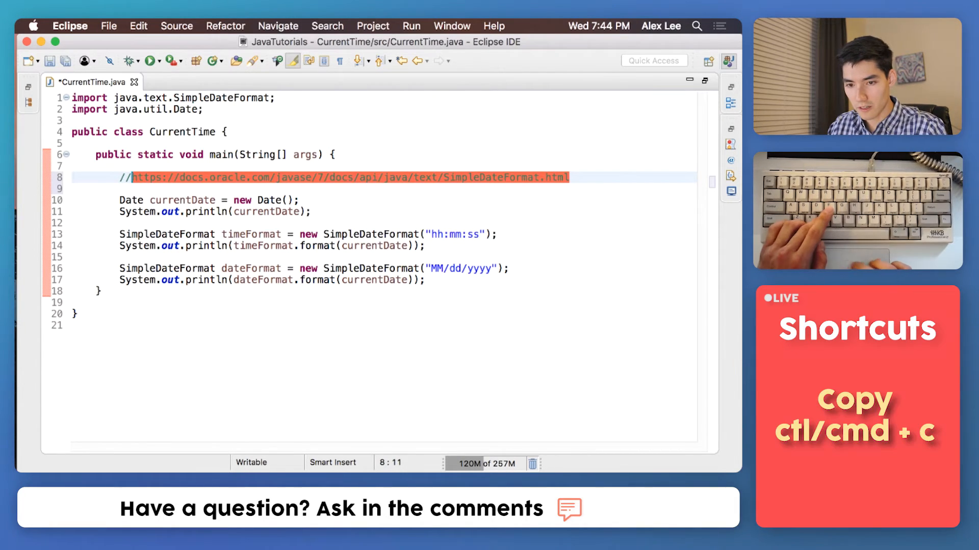
{"action": "key", "text": "super+c"}
- Load the Oracle SimpleDateFormat documentation page in a new Chrome tab
{"action": "left_click", "coordinate": [32, 53]}
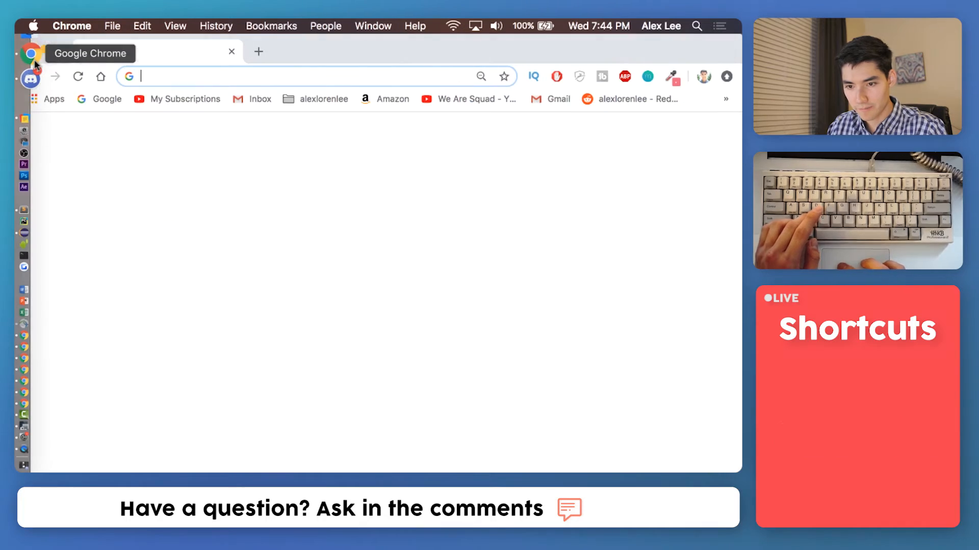
{"action": "key", "text": "super+v"}
{"action": "key", "text": "Return"}
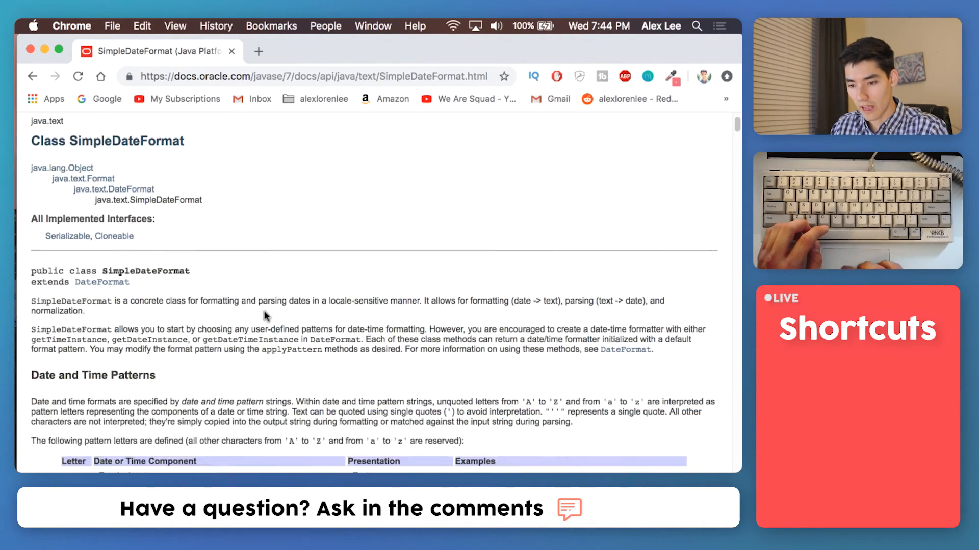
{"action": "scroll", "coordinate": [263, 314], "scroll_direction": "down", "scroll_amount": 5}
{"action": "scroll", "coordinate": [264, 314], "scroll_direction": "down", "scroll_amount": 3}
{"action": "scroll", "coordinate": [264, 314], "scroll_direction": "up", "scroll_amount": 3}
{"action": "scroll", "coordinate": [264, 313], "scroll_direction": "up", "scroll_amount": 6}
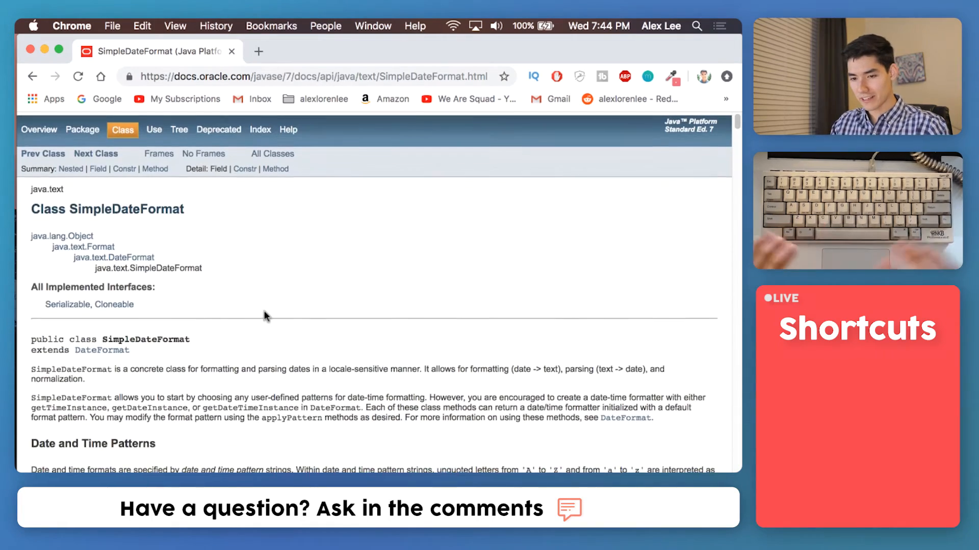
{"action": "scroll", "coordinate": [264, 311], "scroll_direction": "down", "scroll_amount": 1}
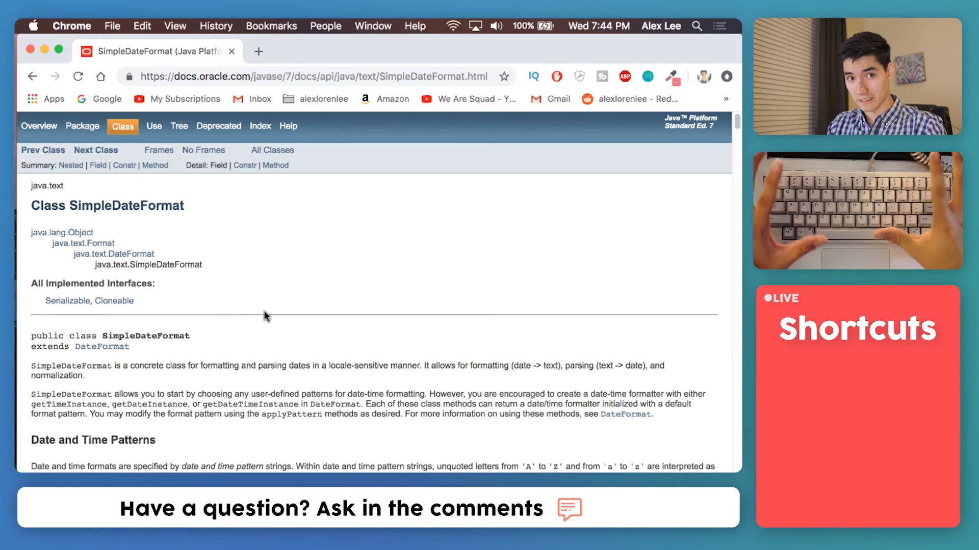
{"action": "scroll", "coordinate": [264, 314], "scroll_direction": "down", "scroll_amount": 4}
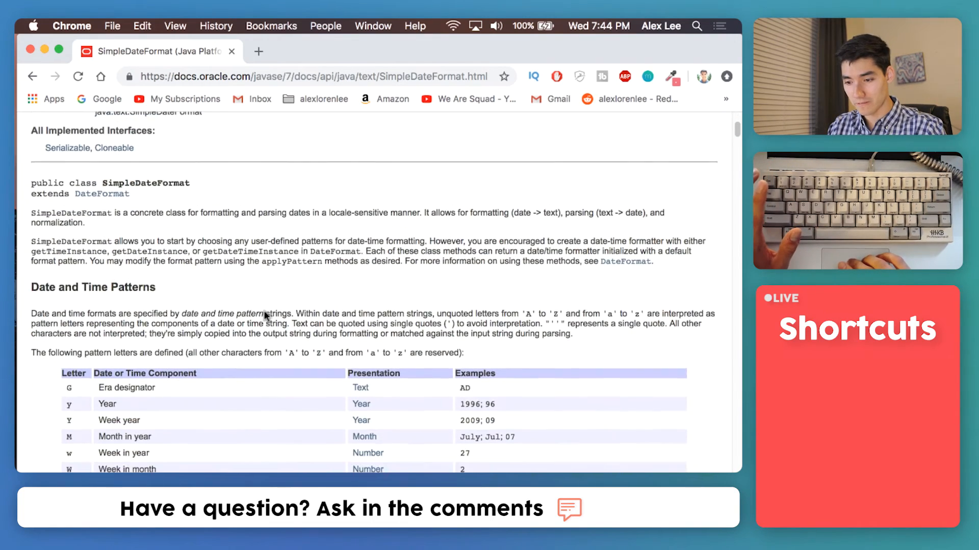
{"action": "scroll", "coordinate": [264, 311], "scroll_direction": "down", "scroll_amount": 2}
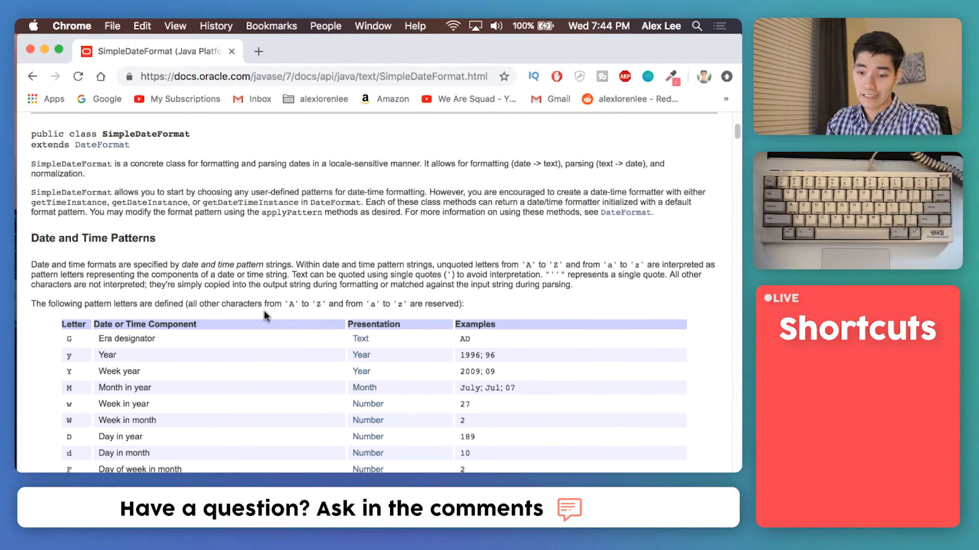
{"action": "scroll", "coordinate": [264, 310], "scroll_direction": "down", "scroll_amount": 2}
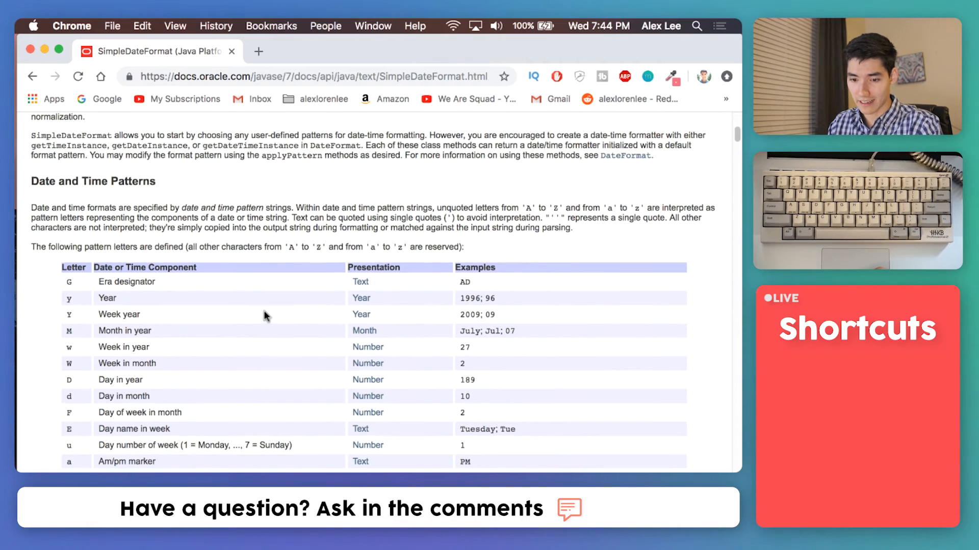
{"action": "scroll", "coordinate": [264, 311], "scroll_direction": "down", "scroll_amount": 1}
{"action": "scroll", "coordinate": [264, 311], "scroll_direction": "down", "scroll_amount": 1}
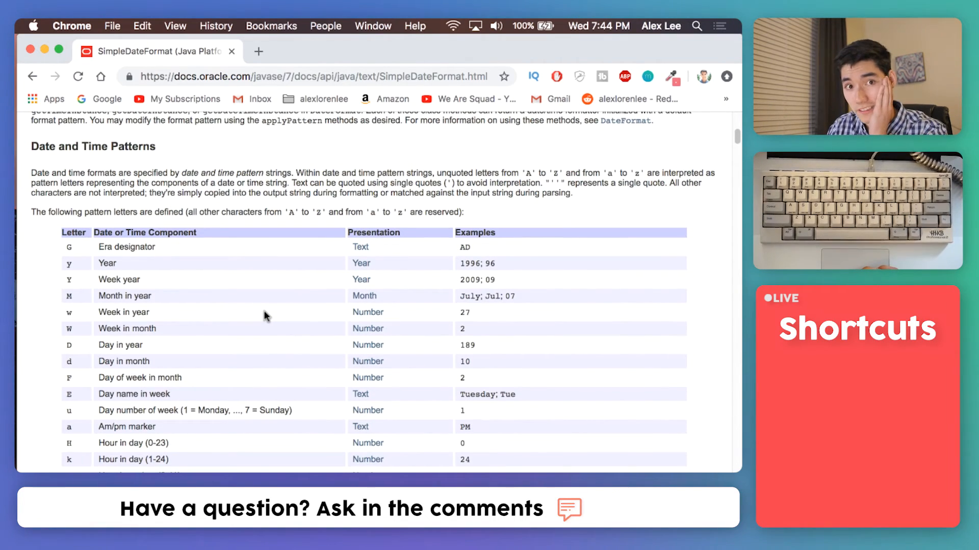
{"action": "scroll", "coordinate": [264, 310], "scroll_direction": "down", "scroll_amount": 1}
{"action": "scroll", "coordinate": [264, 310], "scroll_direction": "down", "scroll_amount": 2}
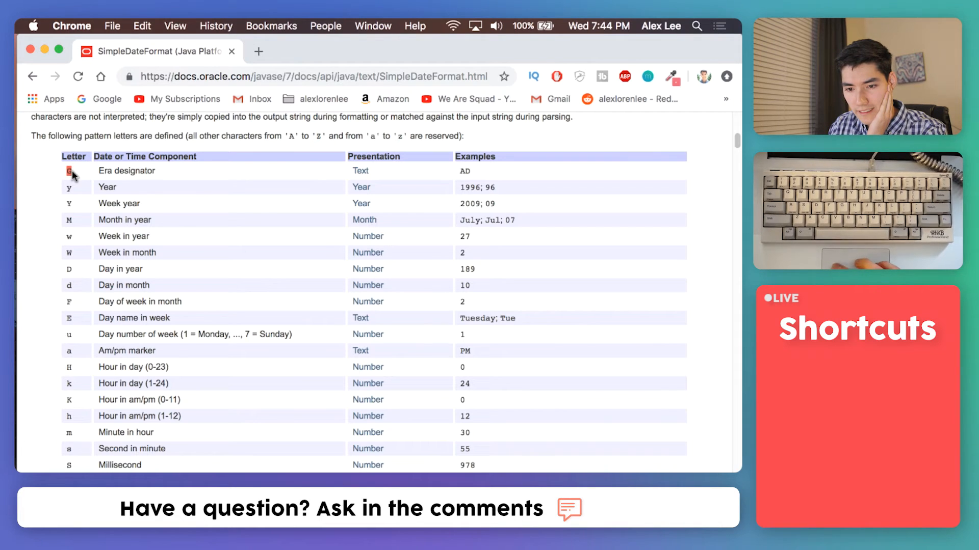
- Mark the y Year letter in the Date and Time Patterns table
{"action": "mouse_move", "coordinate": [72, 189]}
{"action": "left_mouse_down"}
{"action": "mouse_move", "coordinate": [70, 203]}
{"action": "mouse_move", "coordinate": [66, 192]}
{"action": "left_mouse_up"}
{"action": "left_click", "coordinate": [141, 202]}
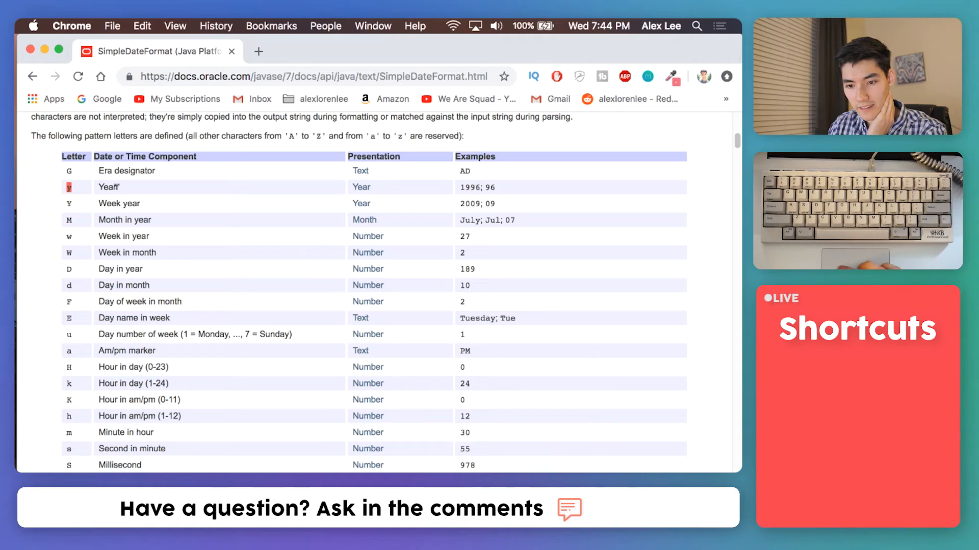
{"action": "left_click_drag", "start_coordinate": [90, 191], "coordinate": [60, 187]}
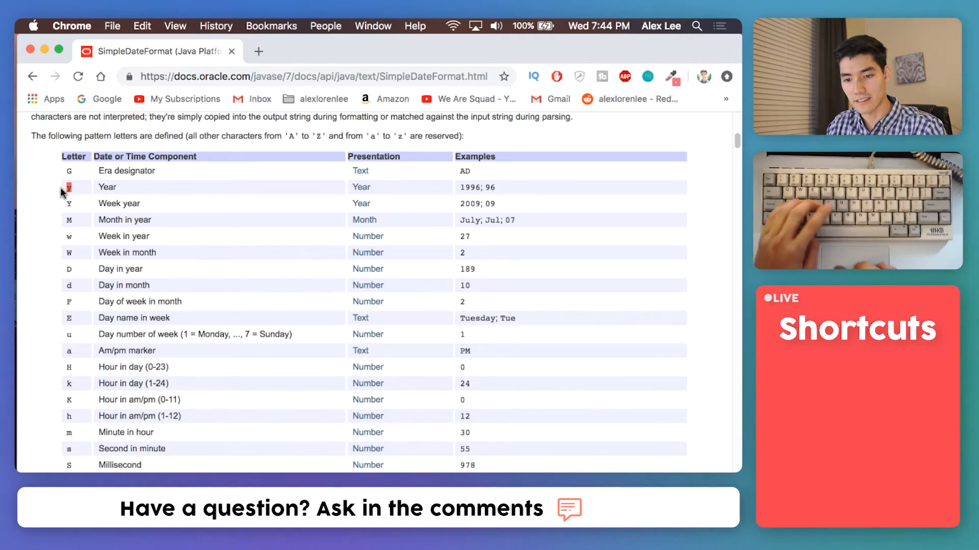
- Return to Eclipse and point out the yyyy year part of the date pattern
{"action": "key", "text": "ctrl+Up"}
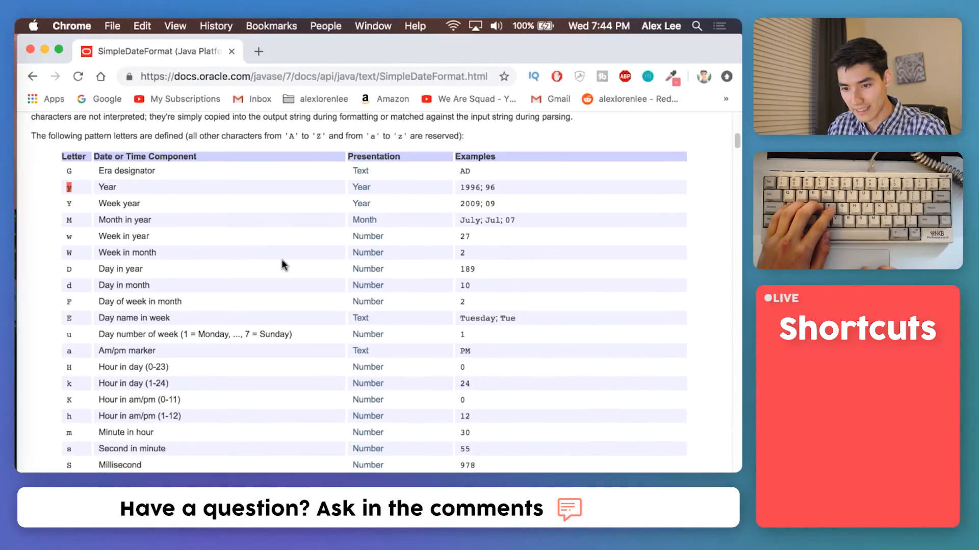
{"action": "key", "text": "ctrl+Up"}
{"action": "key", "text": "Return"}
{"action": "double_click", "coordinate": [480, 268]}
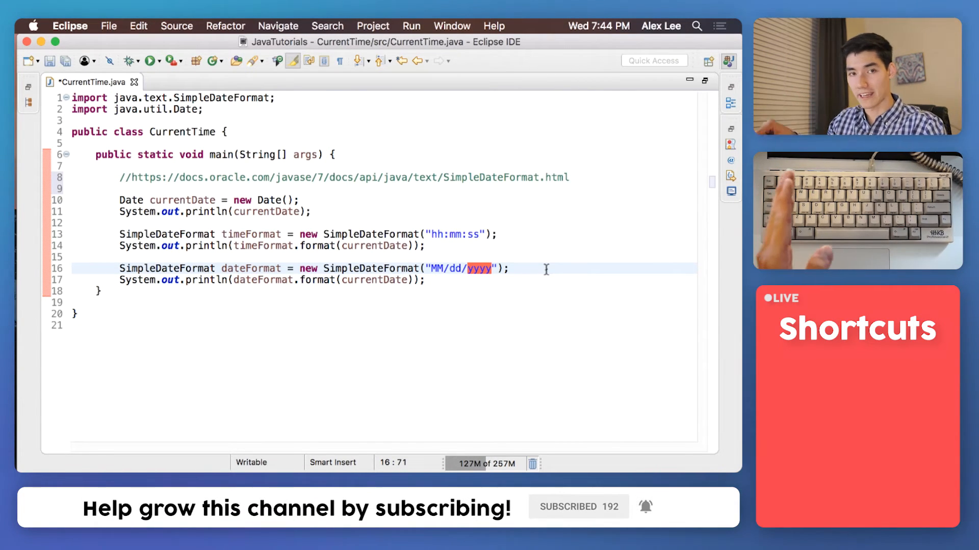
{"action": "double_click", "coordinate": [454, 268]}
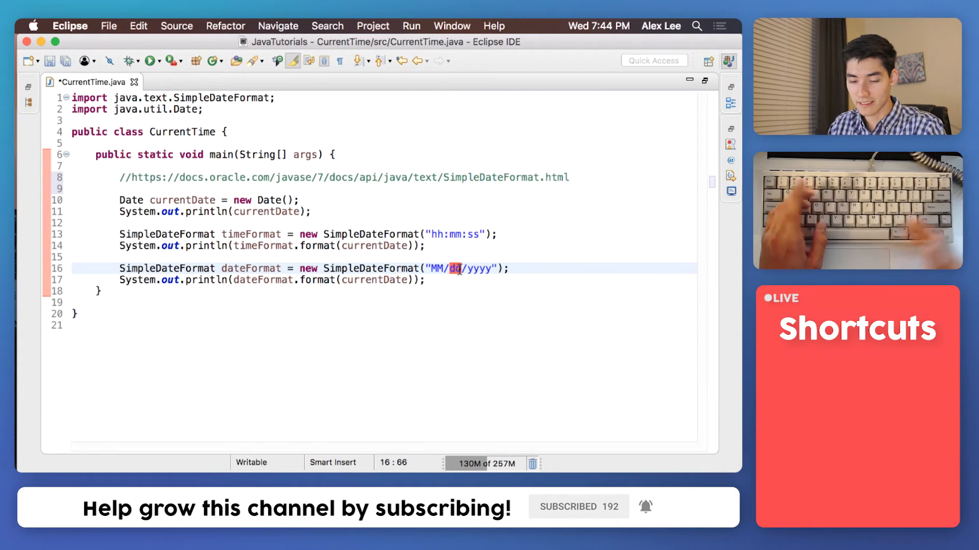
{"action": "double_click", "coordinate": [436, 269]}
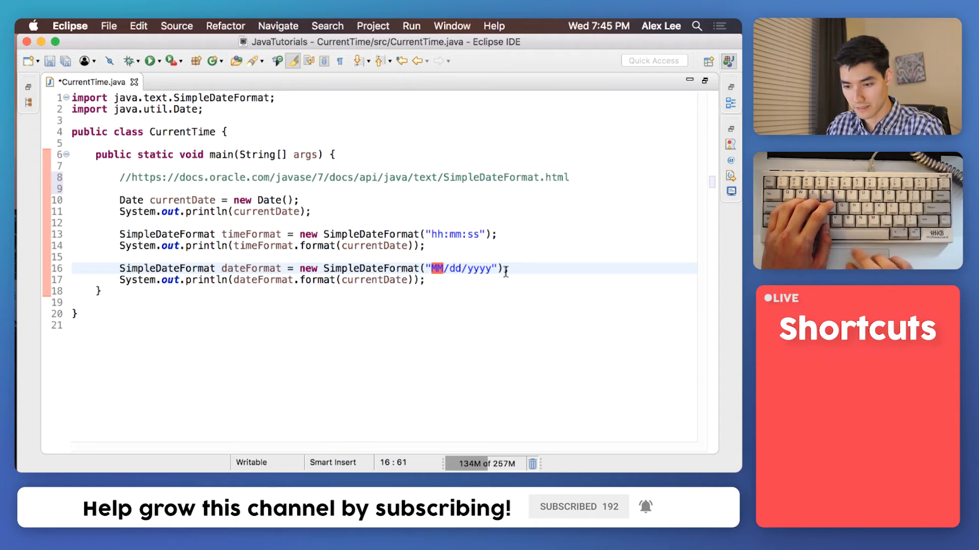
{"action": "left_click", "coordinate": [491, 279]}
- Add the line SimpleDateFormat dayOfTheWeekFormat = new SimpleDateFormat("") below the date print
{"action": "key", "text": "Return"}
{"action": "key", "text": "Return"}
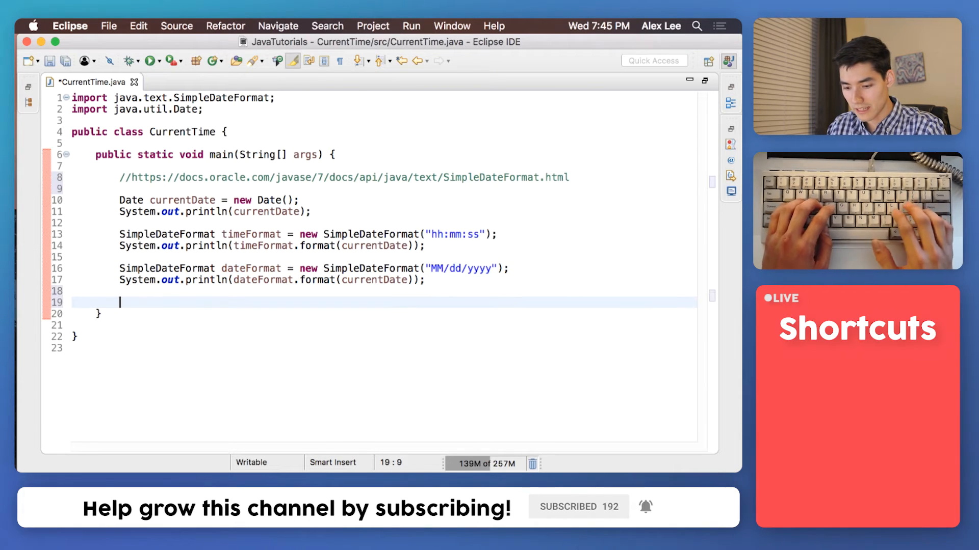
{"action": "type", "text": "SimpleDate"}
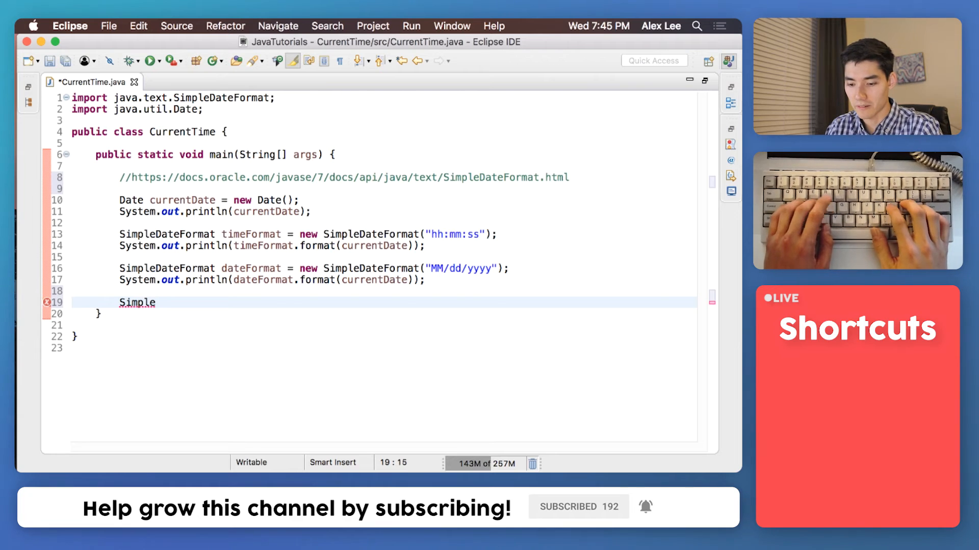
{"action": "type", "text": "For"}
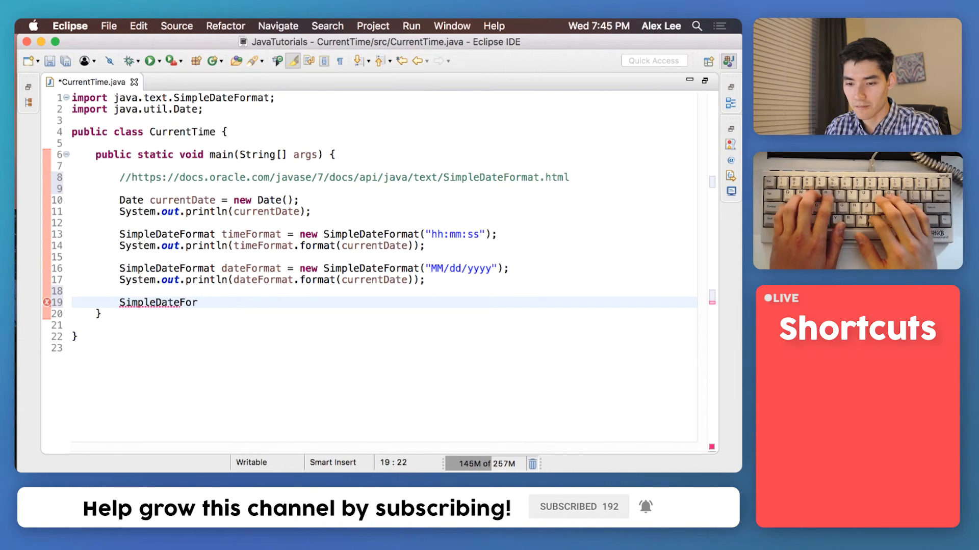
{"action": "type", "text": "mat "}
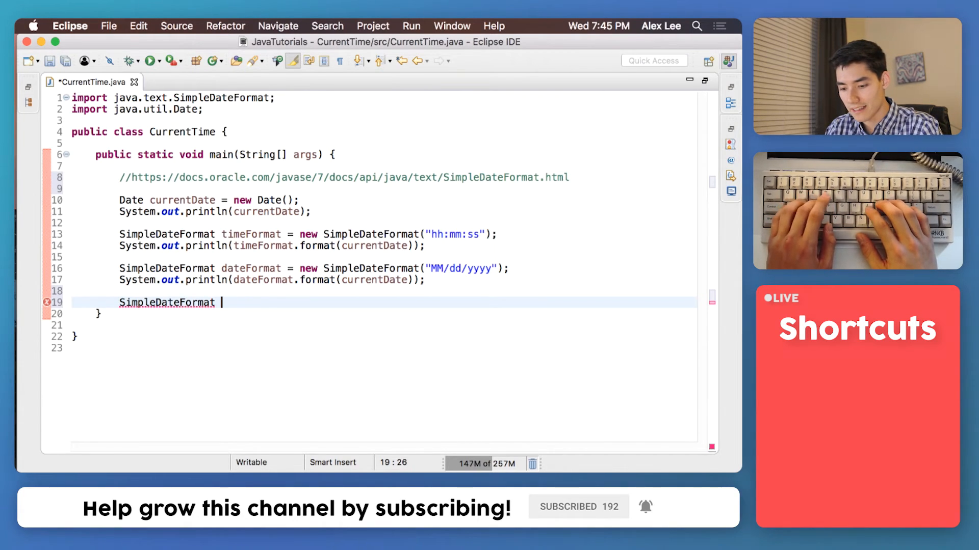
{"action": "type", "text": "dayOfTheW"}
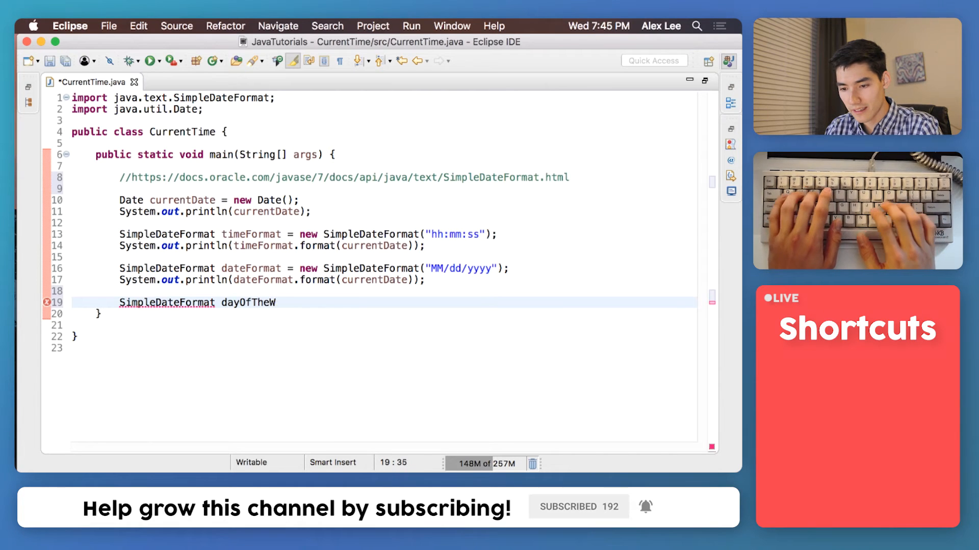
{"action": "type", "text": "eekFor"}
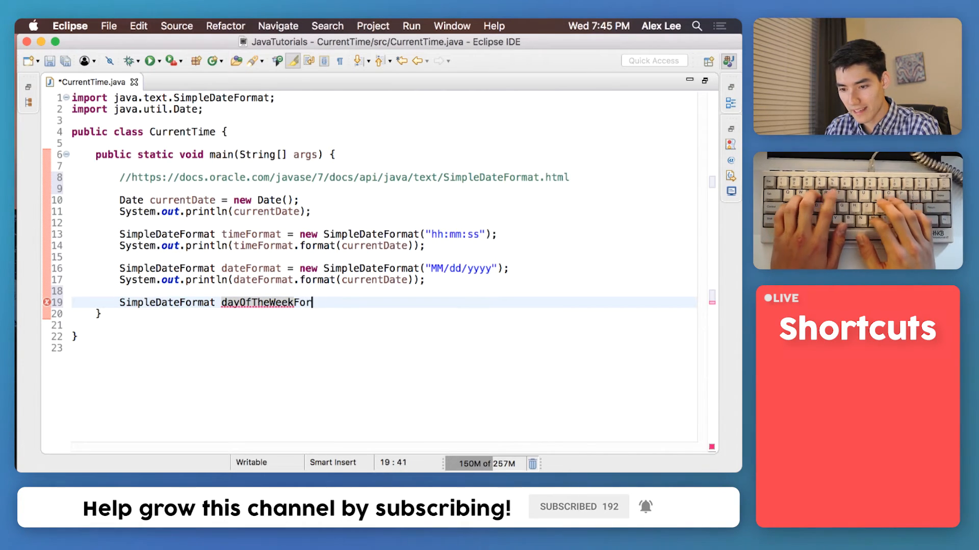
{"action": "type", "text": "mat = "}
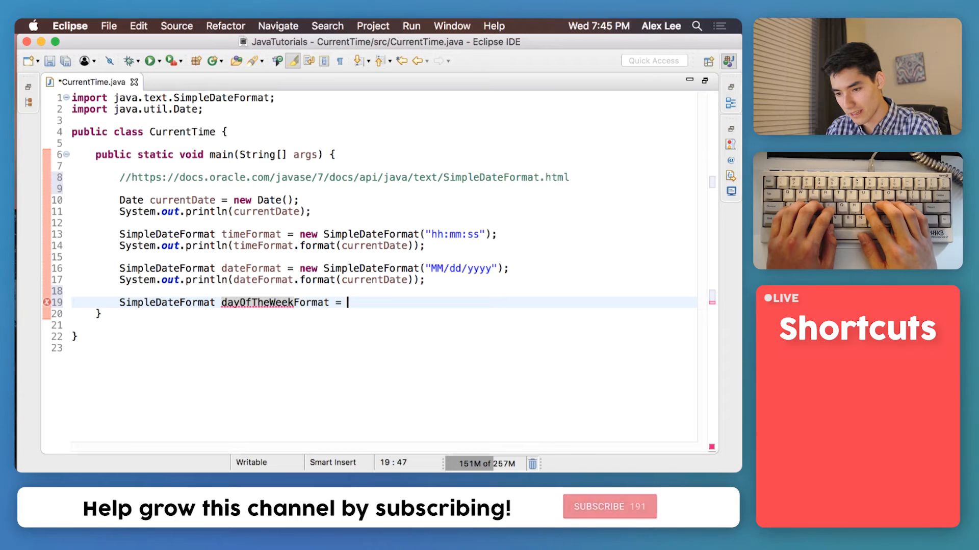
{"action": "type", "text": "new "}
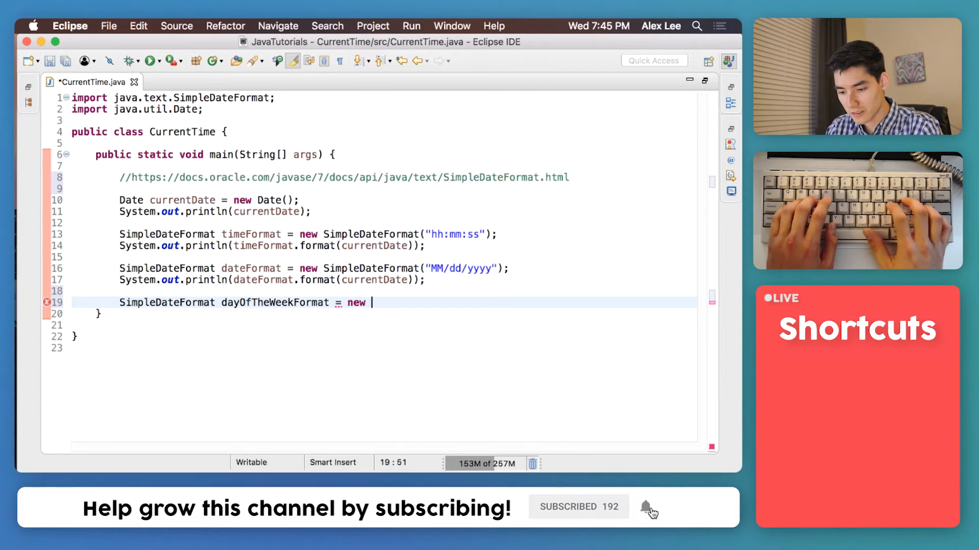
{"action": "type", "text": "SimpleDa"}
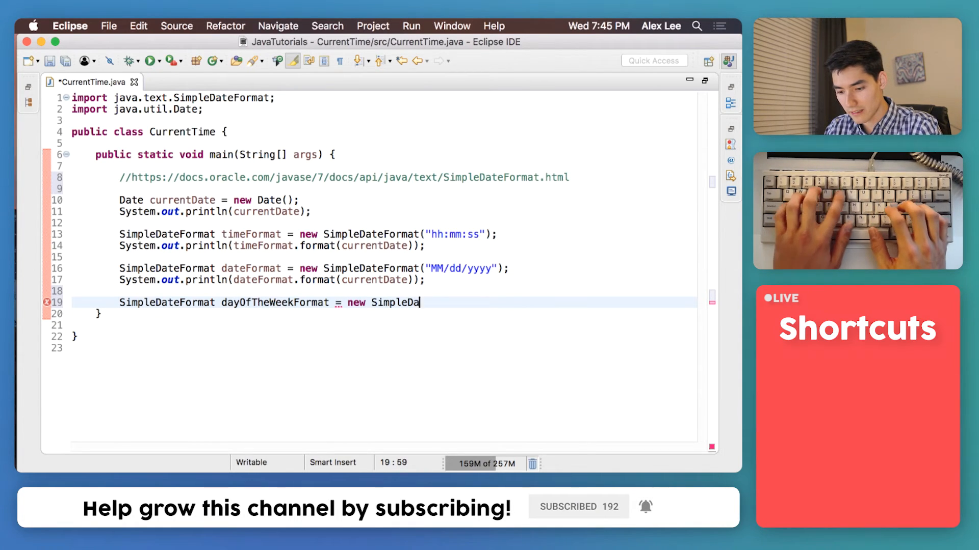
{"action": "type", "text": "teFormat("}
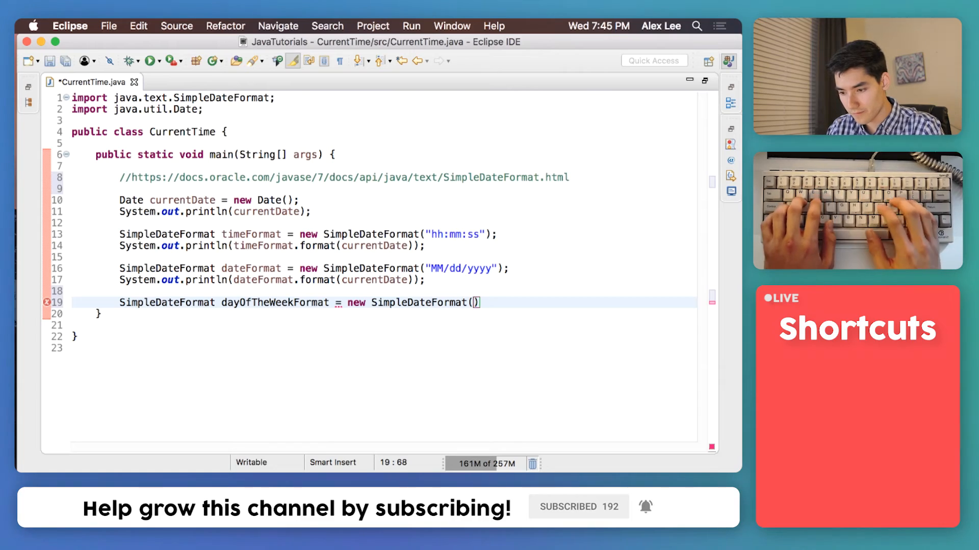
{"action": "type", "text": "\""}
- Mark the E letter for Day name in week in the docs table, then head back toward the code
{"action": "key", "text": "ctrl+Up"}
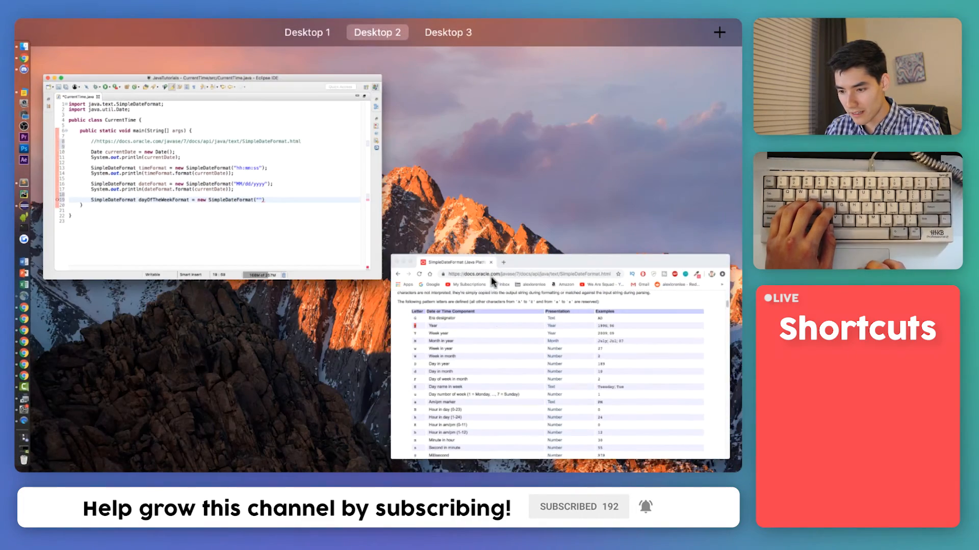
{"action": "left_click", "coordinate": [507, 332]}
{"action": "scroll", "coordinate": [260, 272], "scroll_direction": "down", "scroll_amount": 2}
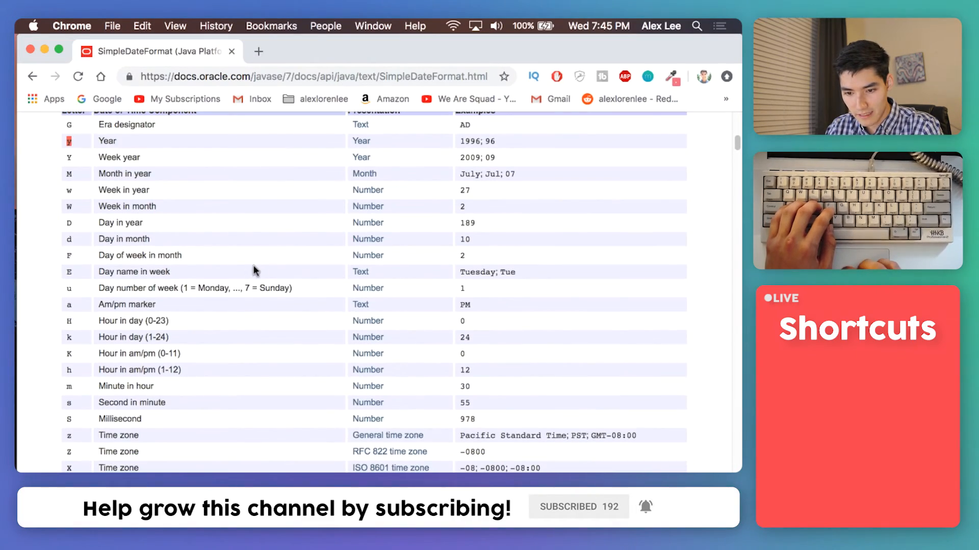
{"action": "left_click_drag", "start_coordinate": [100, 270], "coordinate": [69, 272]}
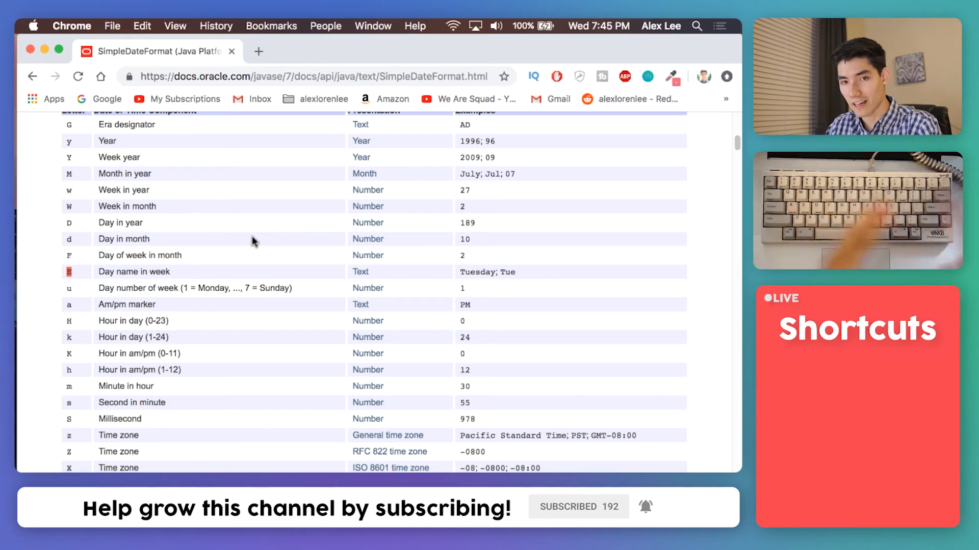
{"action": "key", "text": "ctrl+Up"}
- Add System.out.println(dayOfTheWeekFormat.format(currentDate)); after line 19 and save
{"action": "left_click", "coordinate": [202, 176]}
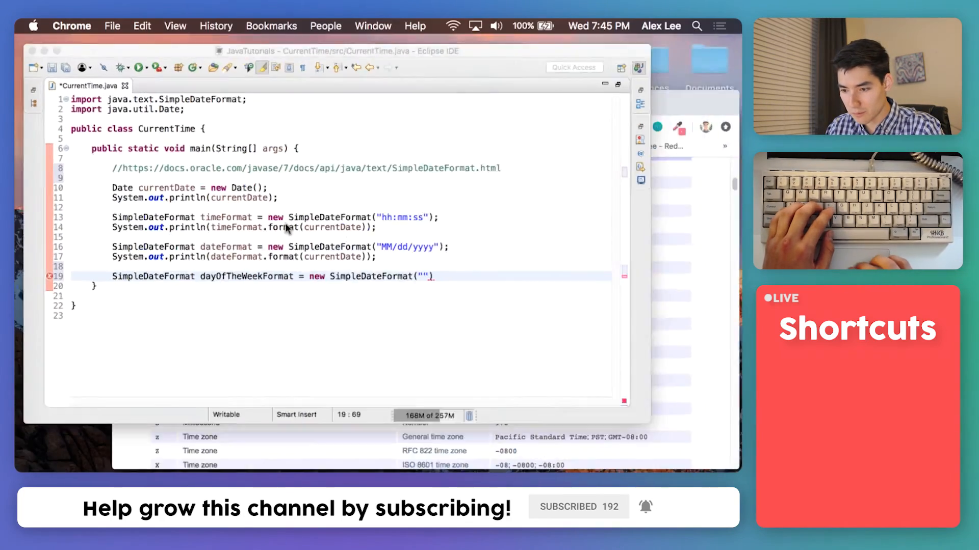
{"action": "type", "text": "EE"}
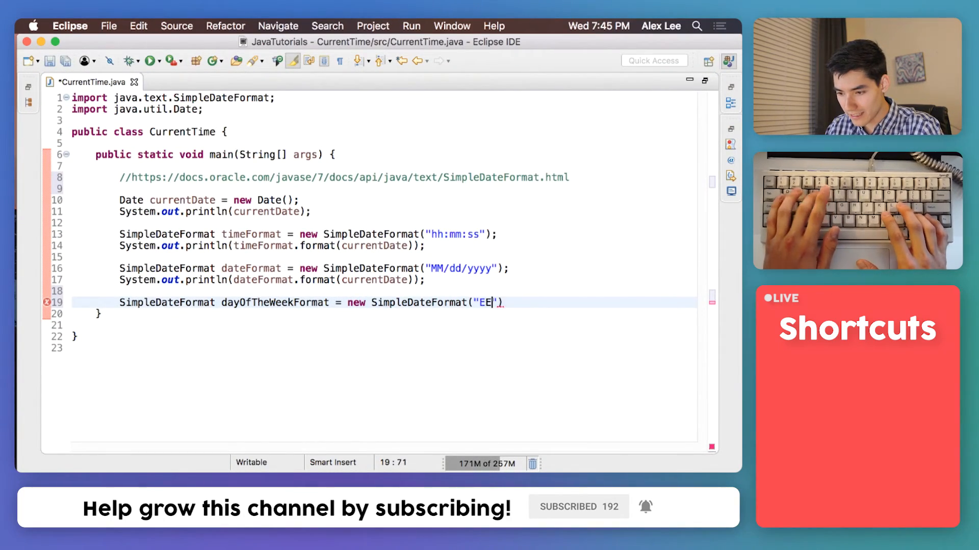
{"action": "type", "text": "EE"}
{"action": "key", "text": "End"}
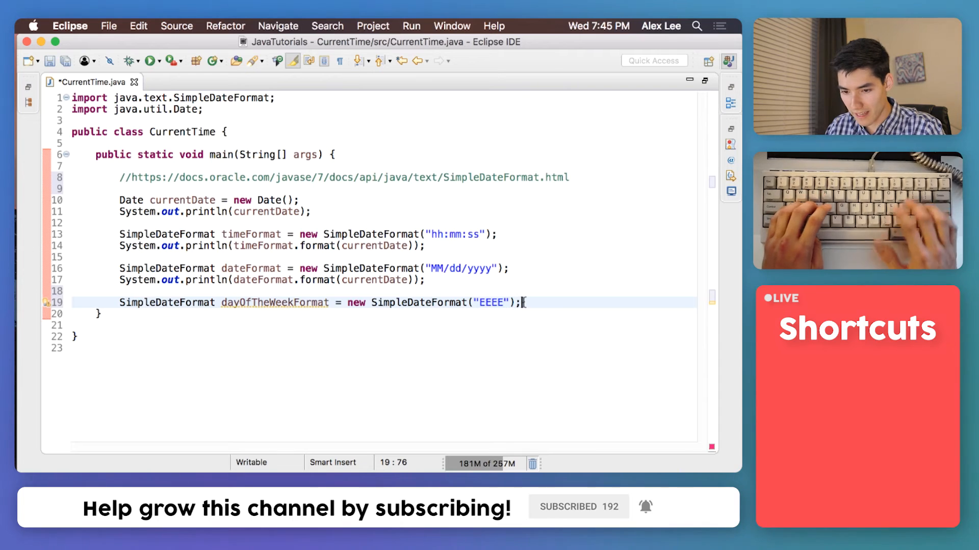
{"action": "key", "text": "Return"}
{"action": "type", "text": "System.out.println(dayOfTheWeekFormat.format("}
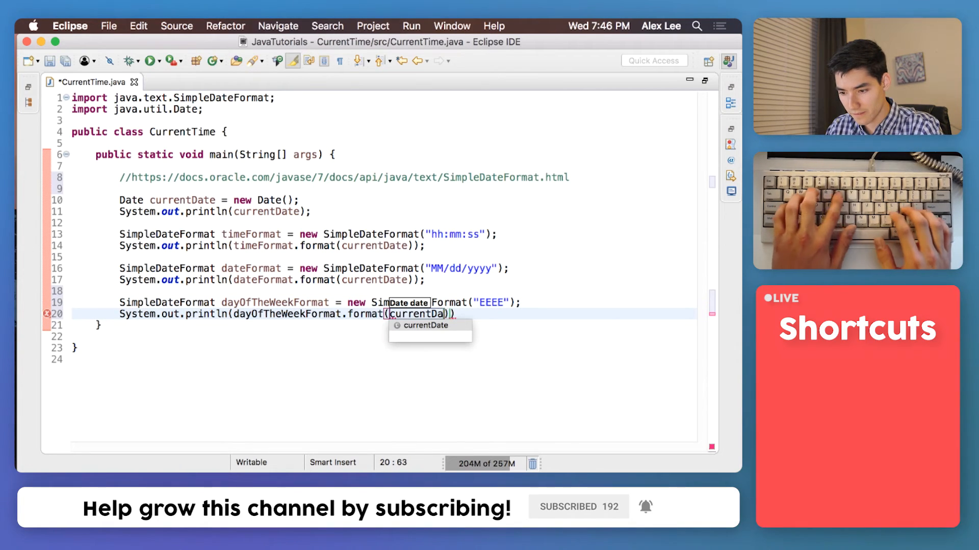
{"action": "type", "text": "currentDate"}
{"action": "key", "text": "End"}
{"action": "type", "text": ";"}
{"action": "left_click", "coordinate": [569, 302]}
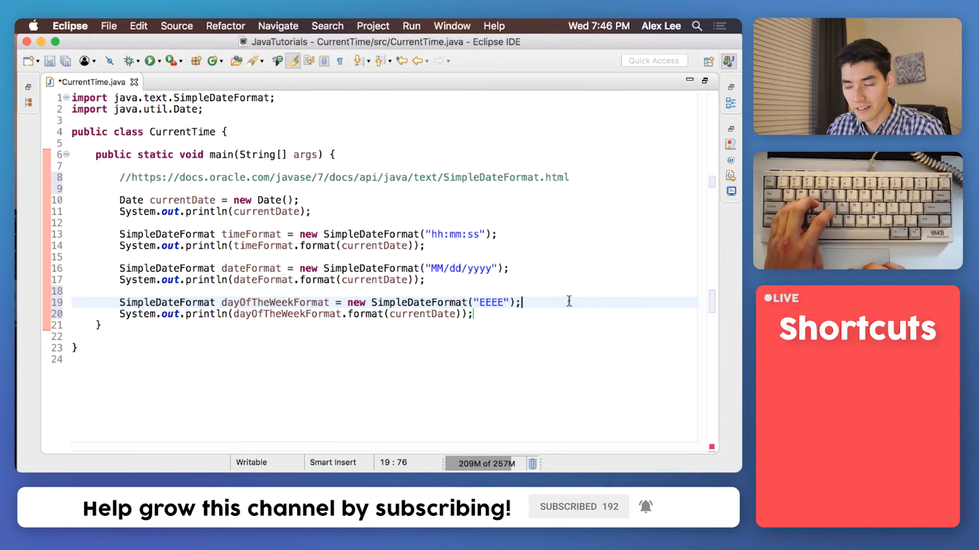
{"action": "key", "text": "super+s"}
- Run CurrentTime so the console ends with Wednesday, then maximize the editor again
{"action": "left_click", "coordinate": [706, 82]}
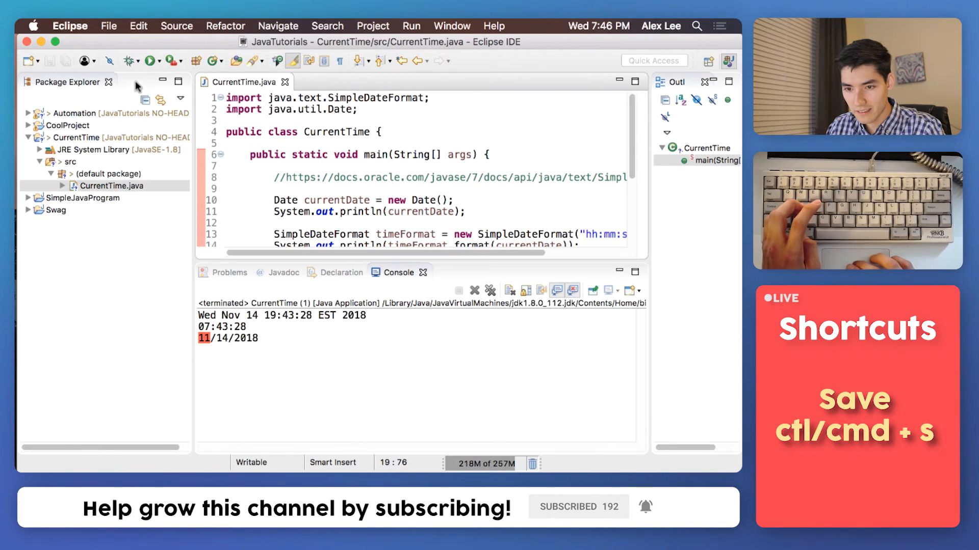
{"action": "left_click", "coordinate": [150, 60]}
{"action": "left_click_drag", "start_coordinate": [257, 350], "coordinate": [198, 349]}
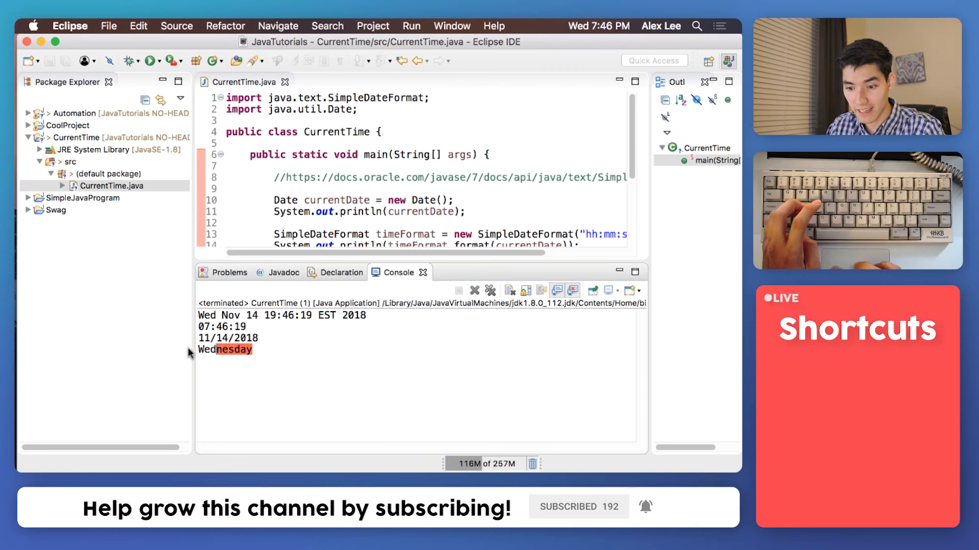
{"action": "left_click", "coordinate": [260, 350]}
{"action": "left_click", "coordinate": [484, 224]}
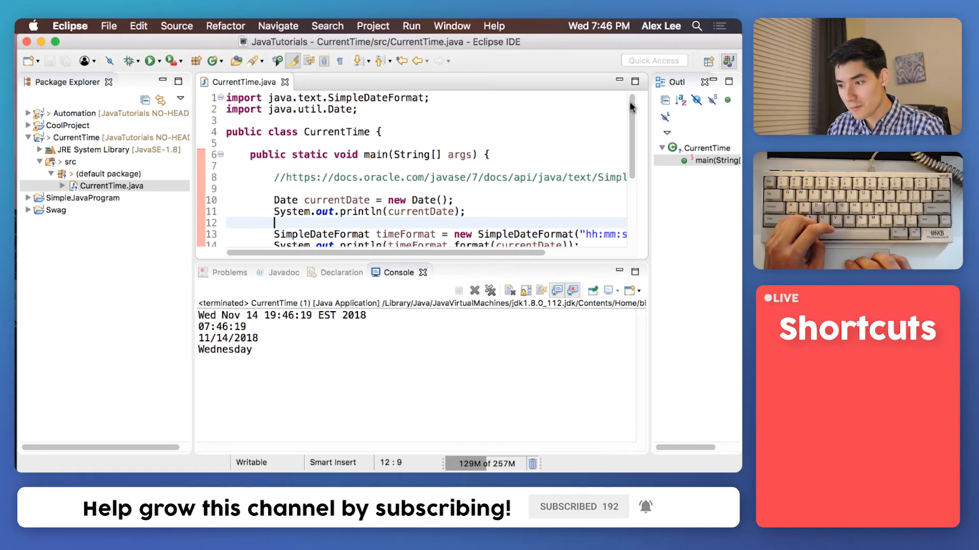
{"action": "double_click", "coordinate": [244, 82]}
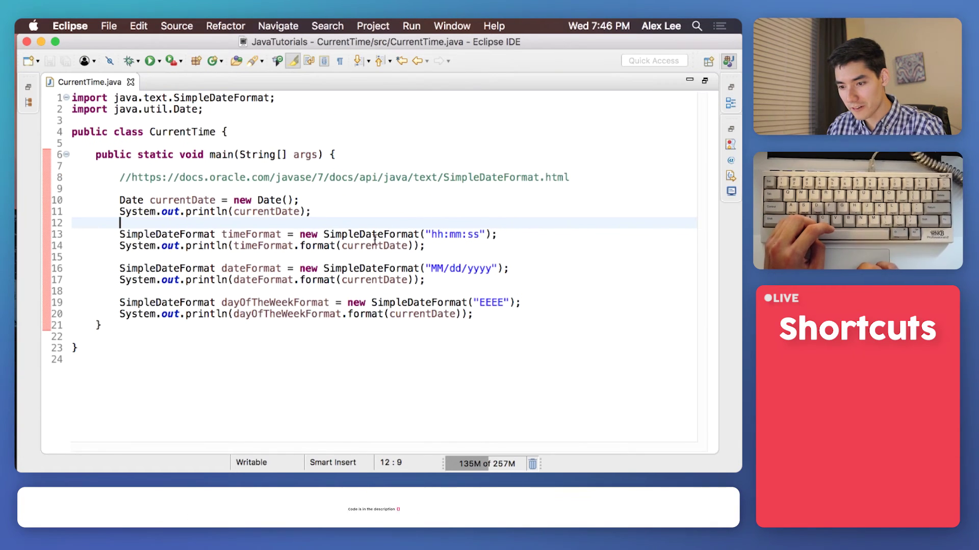
- Declare SimpleDateFormat clockFormat = new SimpleDateFormat(); with the caret inside its parentheses
{"action": "left_click", "coordinate": [490, 314]}
{"action": "key", "text": "Return"}
{"action": "key", "text": "Return"}
{"action": "type", "text": "SimpleDateFormat clockFormat = new SimpleDateFormat()"}
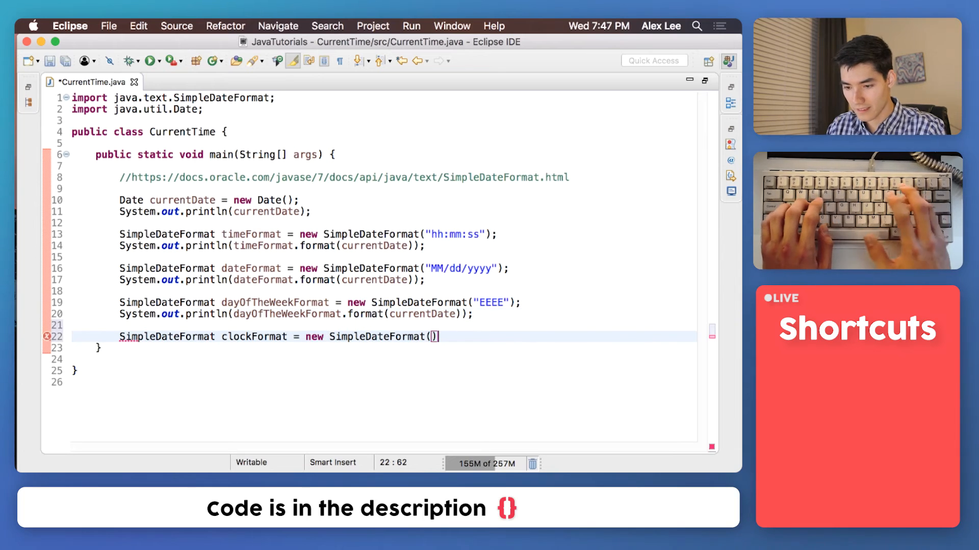
{"action": "type", "text": ";"}
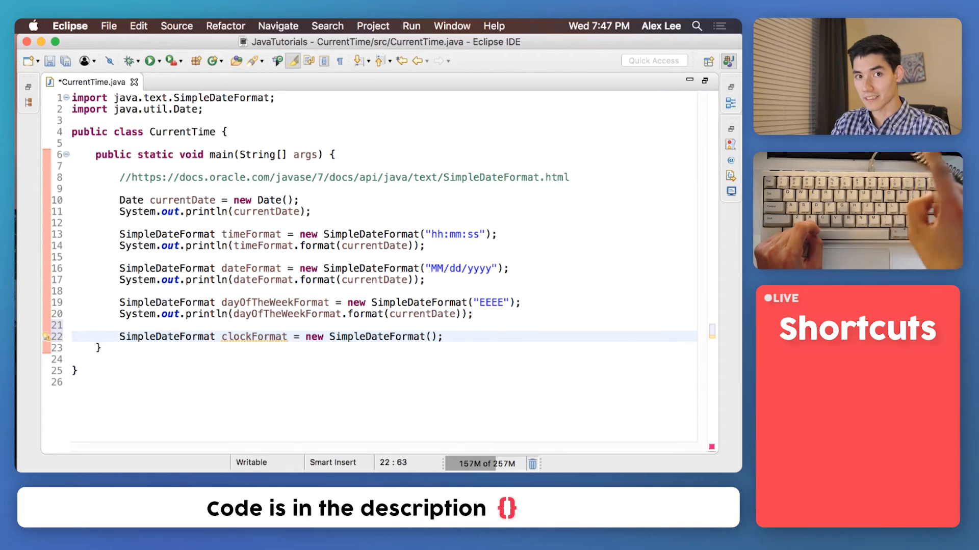
{"action": "key", "text": "Left"}
{"action": "key", "text": "Left"}
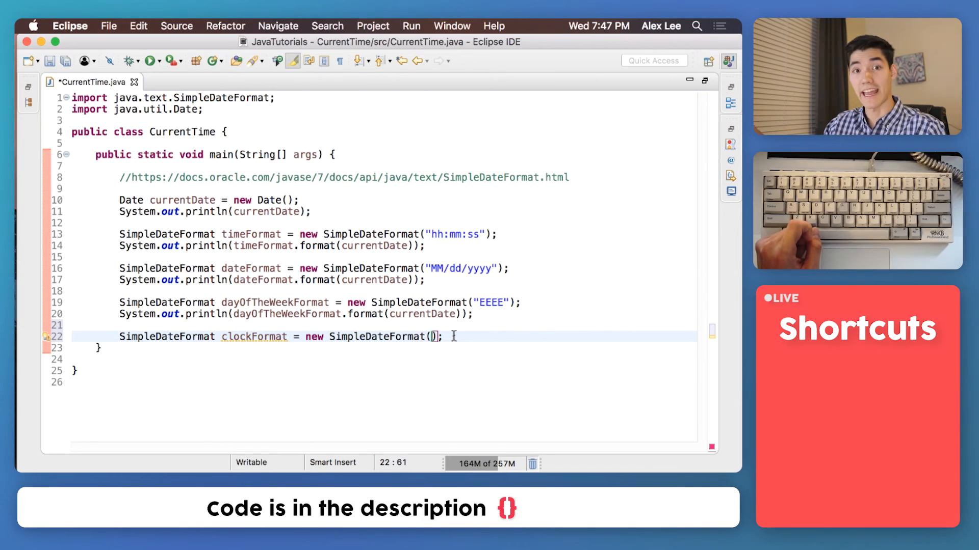
{"action": "key", "text": "ctrl+Up"}
- Mark the h, m and a letters for hour in am/pm, minute and am/pm marker in the table
{"action": "key", "text": "Return"}
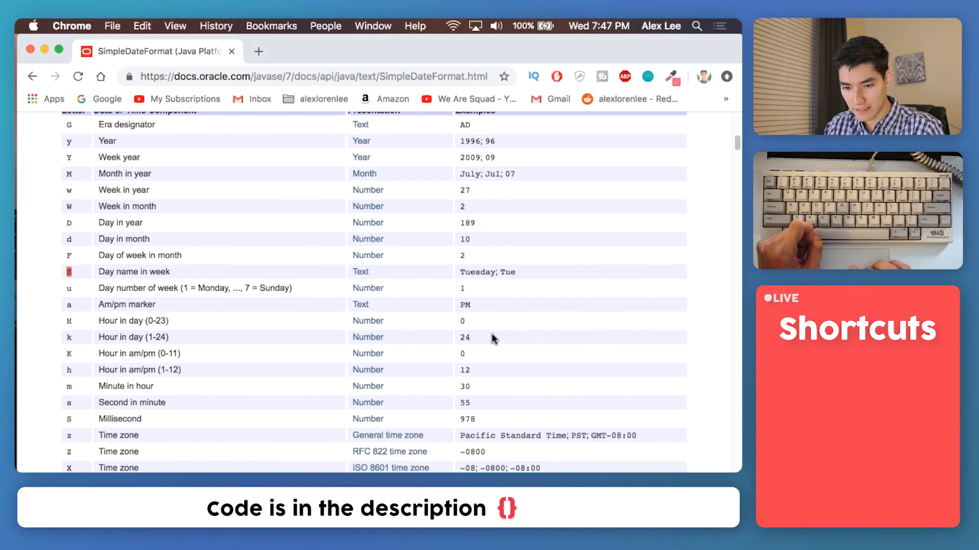
{"action": "scroll", "coordinate": [148, 240], "scroll_direction": "up", "scroll_amount": 1}
{"action": "scroll", "coordinate": [148, 238], "scroll_direction": "down", "scroll_amount": 3}
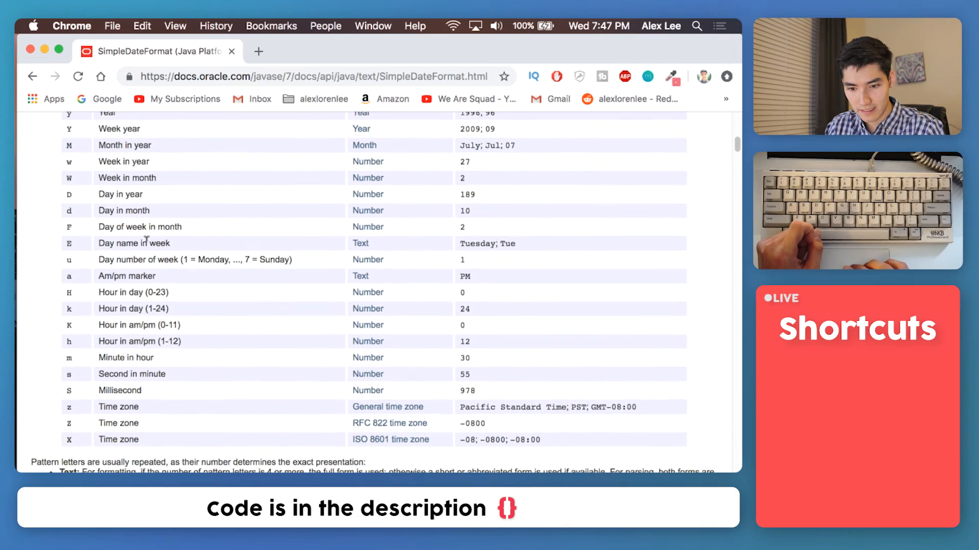
{"action": "double_click", "coordinate": [69, 318]}
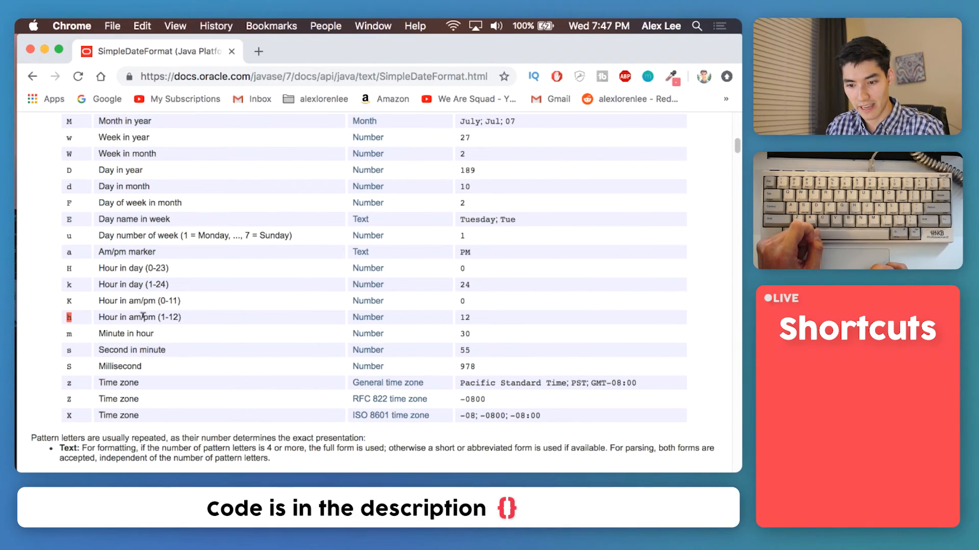
{"action": "scroll", "coordinate": [194, 319], "scroll_direction": "down", "scroll_amount": 1}
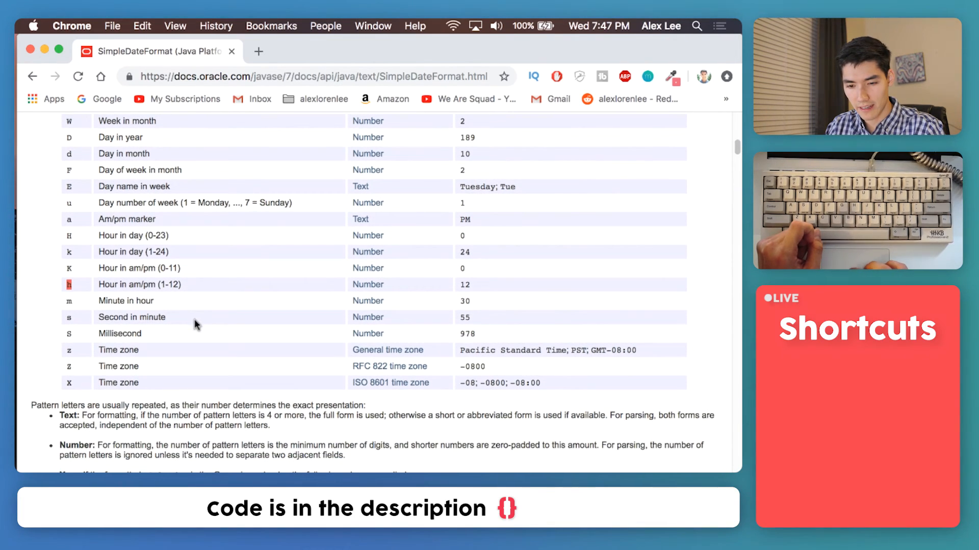
{"action": "double_click", "coordinate": [68, 300]}
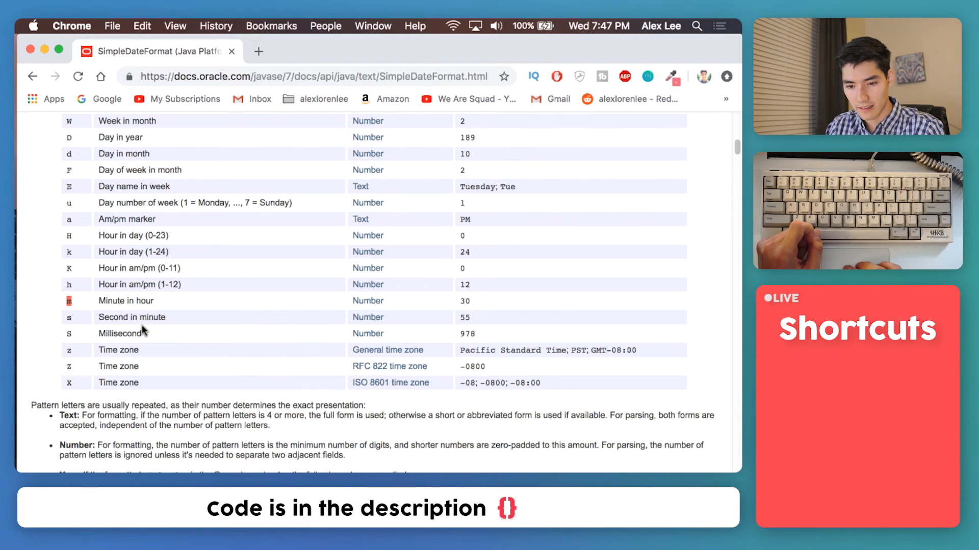
{"action": "scroll", "coordinate": [141, 327], "scroll_direction": "up", "scroll_amount": 1}
{"action": "scroll", "coordinate": [141, 325], "scroll_direction": "up", "scroll_amount": 1}
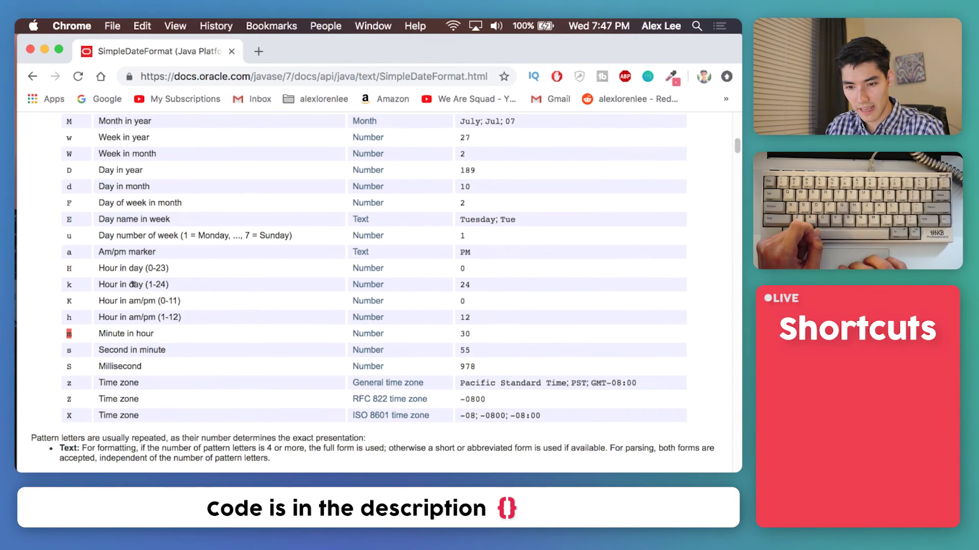
{"action": "double_click", "coordinate": [69, 252]}
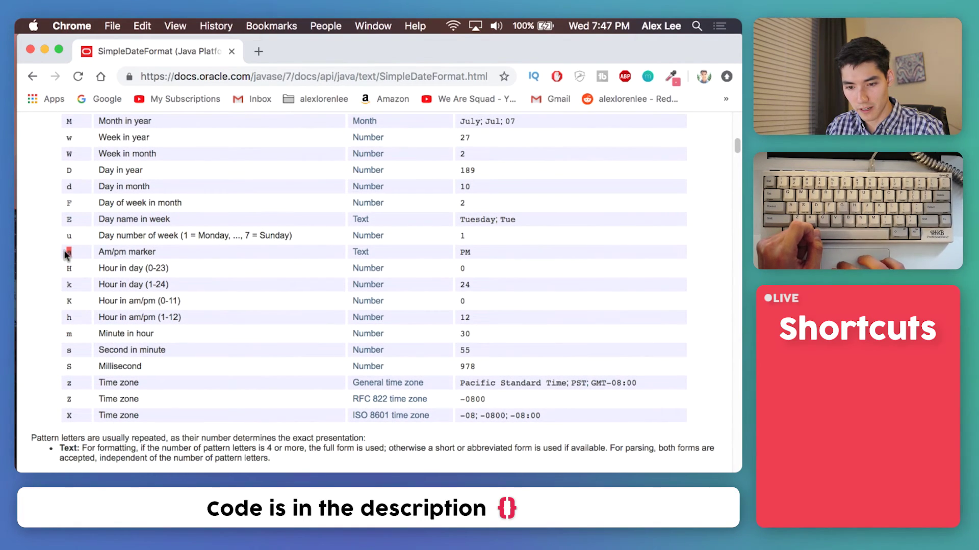
- Re-highlight the h through m rows and the a letter, then leave Chrome for the code
{"action": "left_click", "coordinate": [80, 319]}
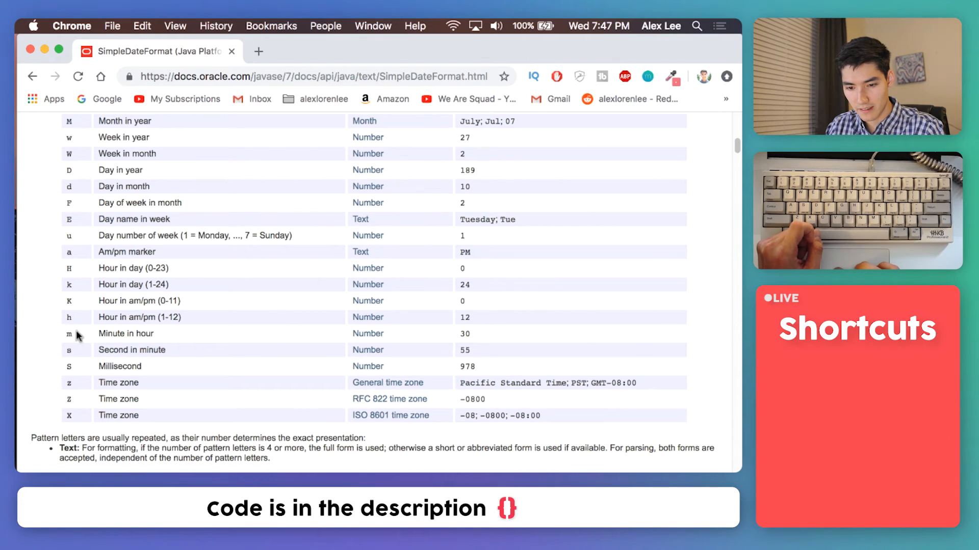
{"action": "left_click_drag", "start_coordinate": [68, 318], "coordinate": [61, 335]}
{"action": "left_click", "coordinate": [80, 316]}
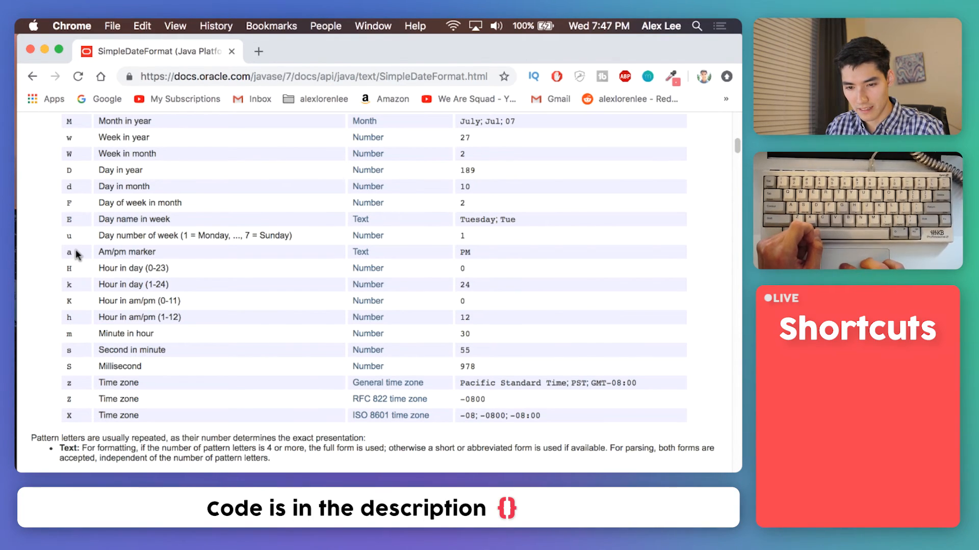
{"action": "double_click", "coordinate": [69, 255]}
{"action": "key", "text": "ctrl+Up"}
- Give clockFormat the "h:mm a" pattern, add System.out.println(clockFormat.format(currentDate)); and save
{"action": "left_click", "coordinate": [322, 252]}
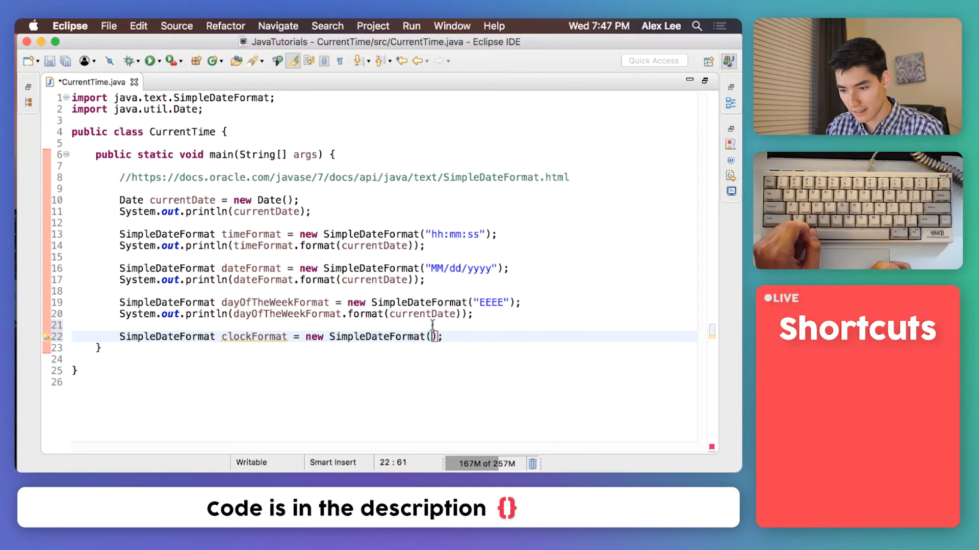
{"action": "type", "text": "\""}
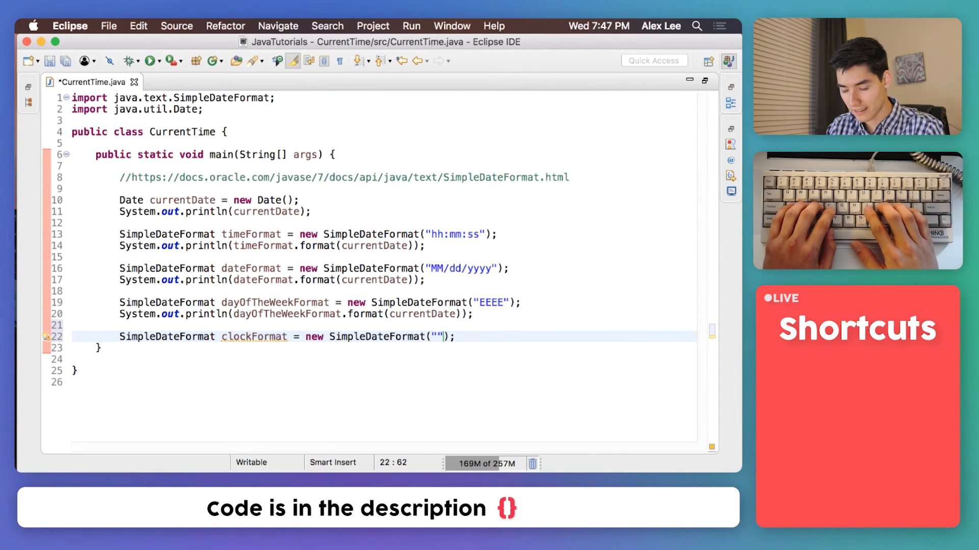
{"action": "type", "text": "h:"}
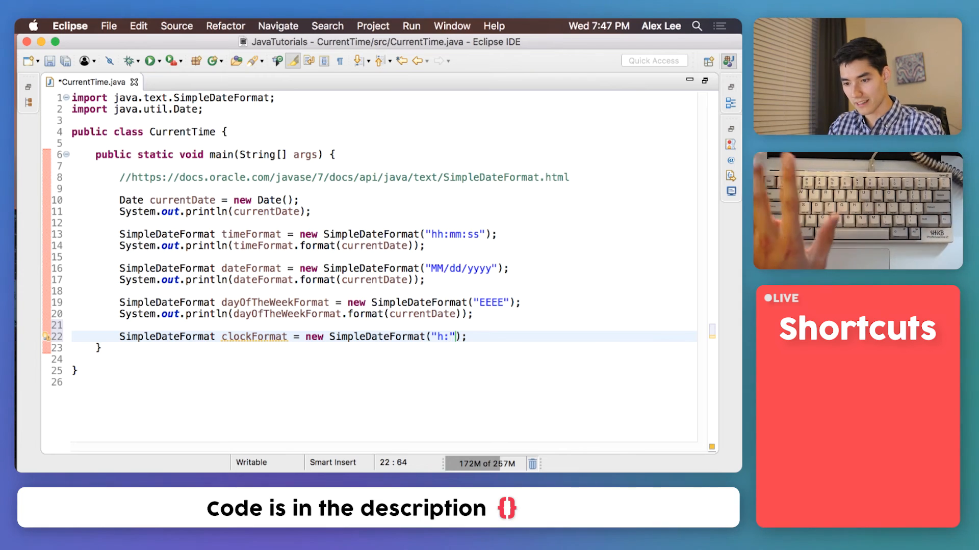
{"action": "type", "text": "mm"}
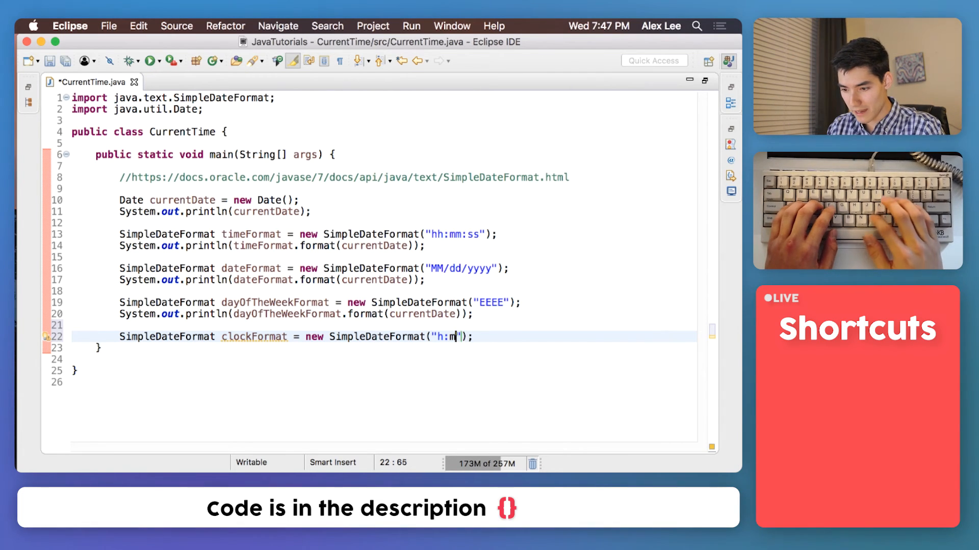
{"action": "type", "text": " a"}
{"action": "key", "text": "End"}
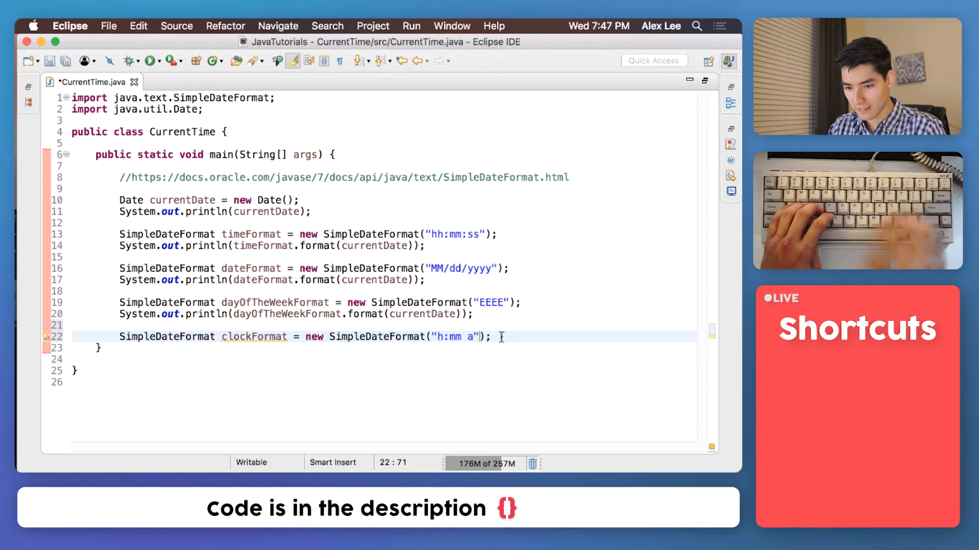
{"action": "key", "text": "Return"}
{"action": "type", "text": "SysoSystem.out."}
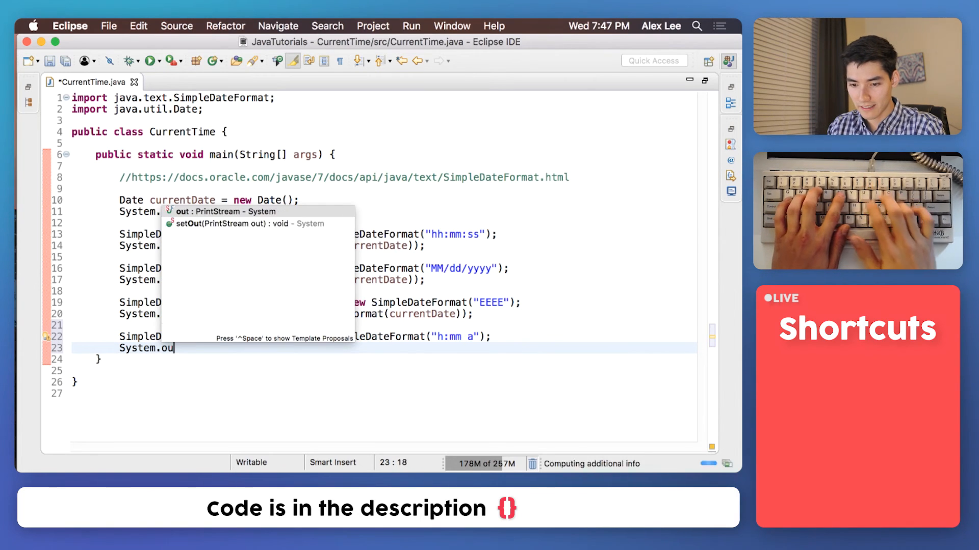
{"action": "type", "text": "p"}
{"action": "key", "text": "Return"}
{"action": "type", "text": "clockFormat.format(currentDate));"}
{"action": "key", "text": "super+s"}
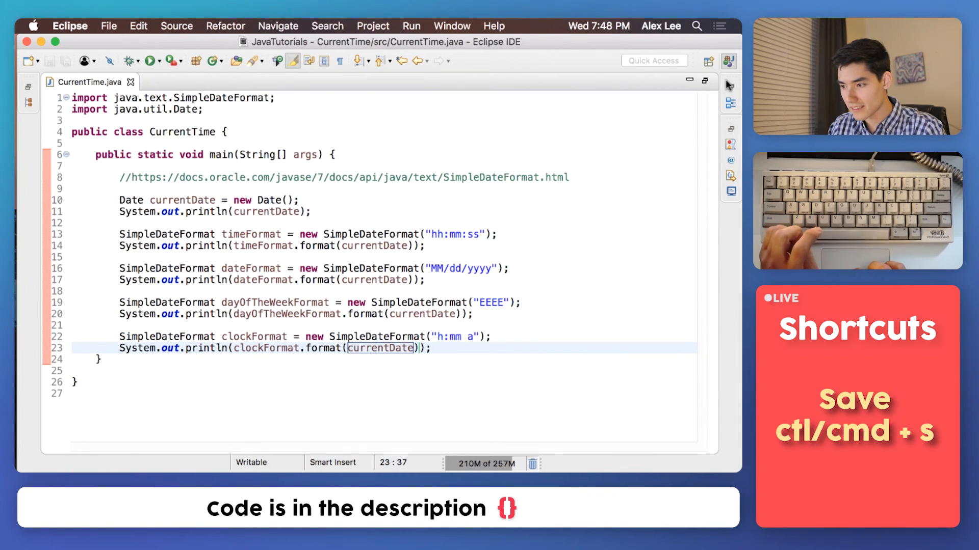
{"action": "left_click", "coordinate": [703, 80]}
- Run CurrentTime so the console ends with 7:48 PM, then maximize the code editor
{"action": "left_click", "coordinate": [151, 61]}
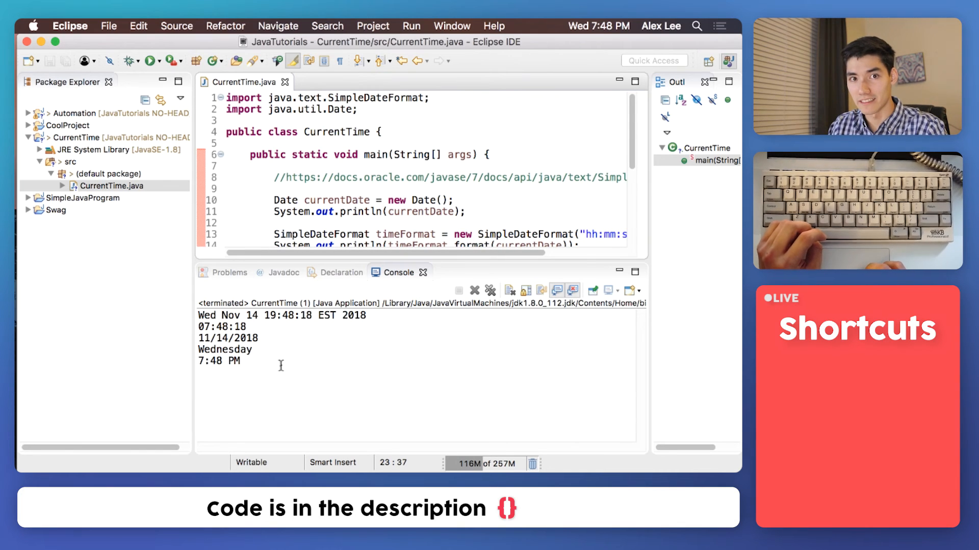
{"action": "left_click", "coordinate": [495, 187]}
{"action": "left_click", "coordinate": [634, 83]}
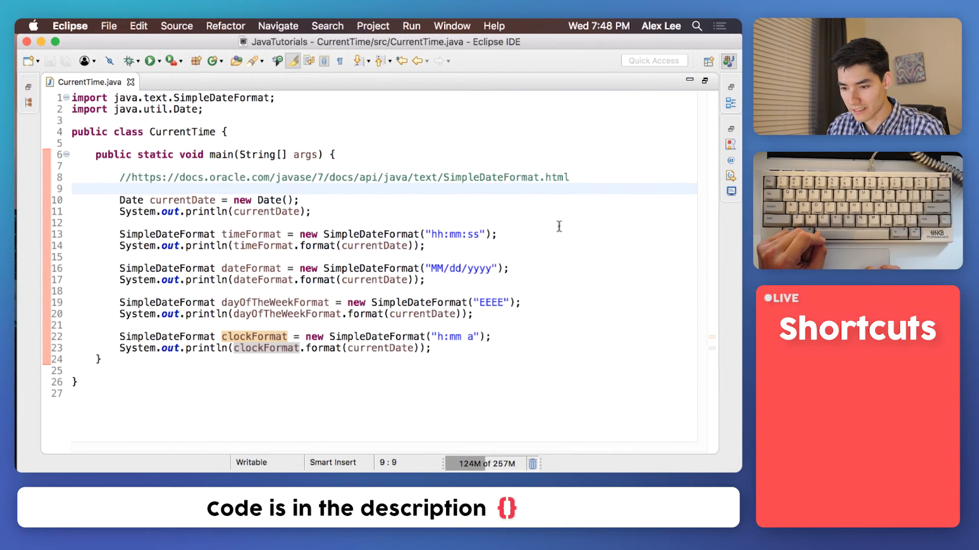